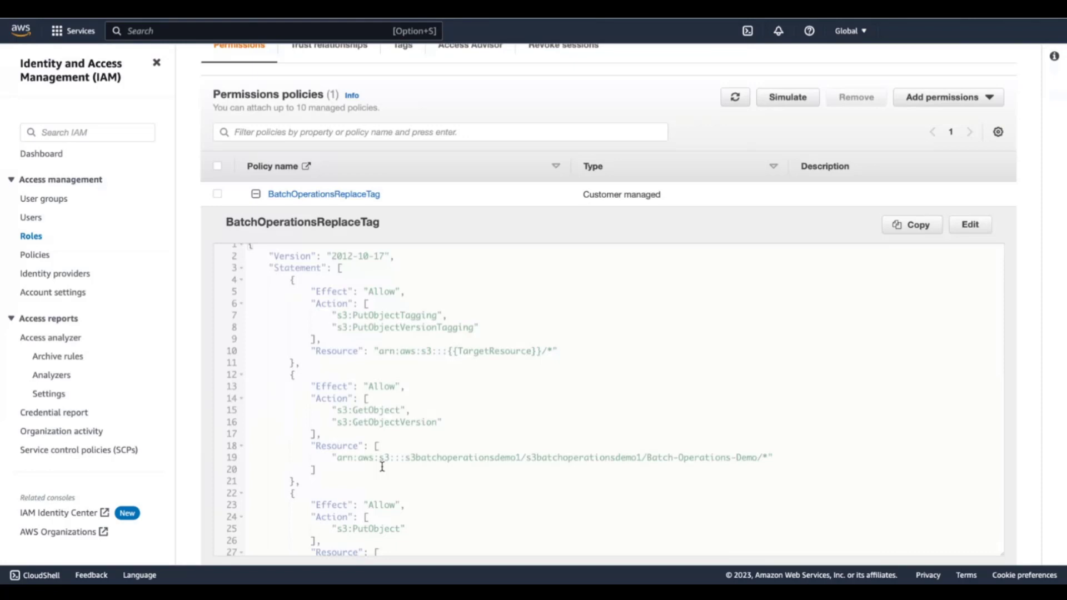
- Examine the Batch-Operations-Demo manifest path and the s3batchoperationsdemo1 bucket resource in the role's BatchOperationsReplaceTag policy
scroll(381, 467, up, 2)
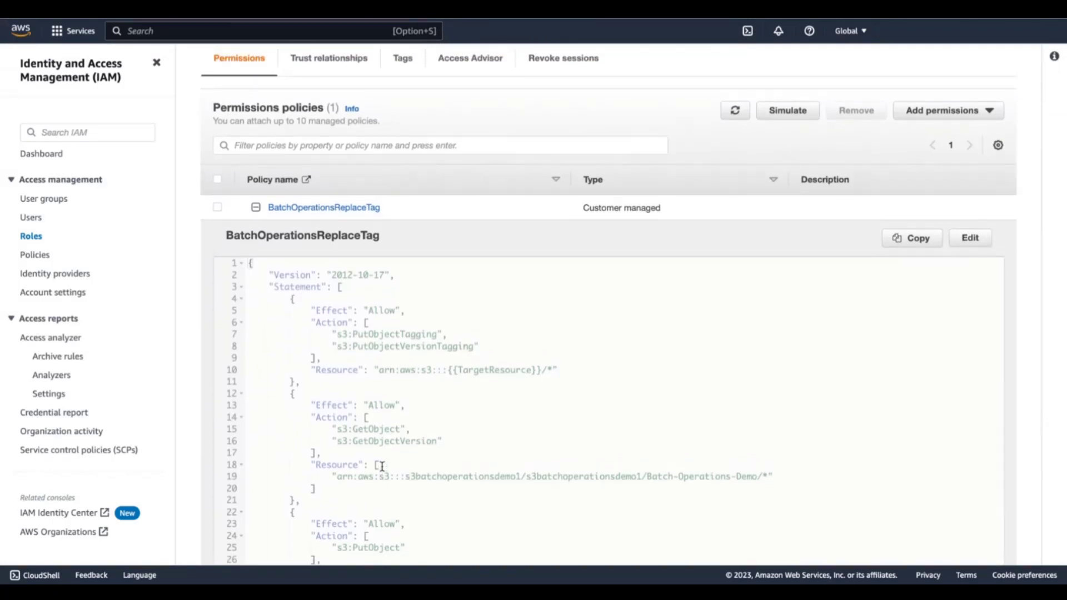
scroll(405, 445, down, 3)
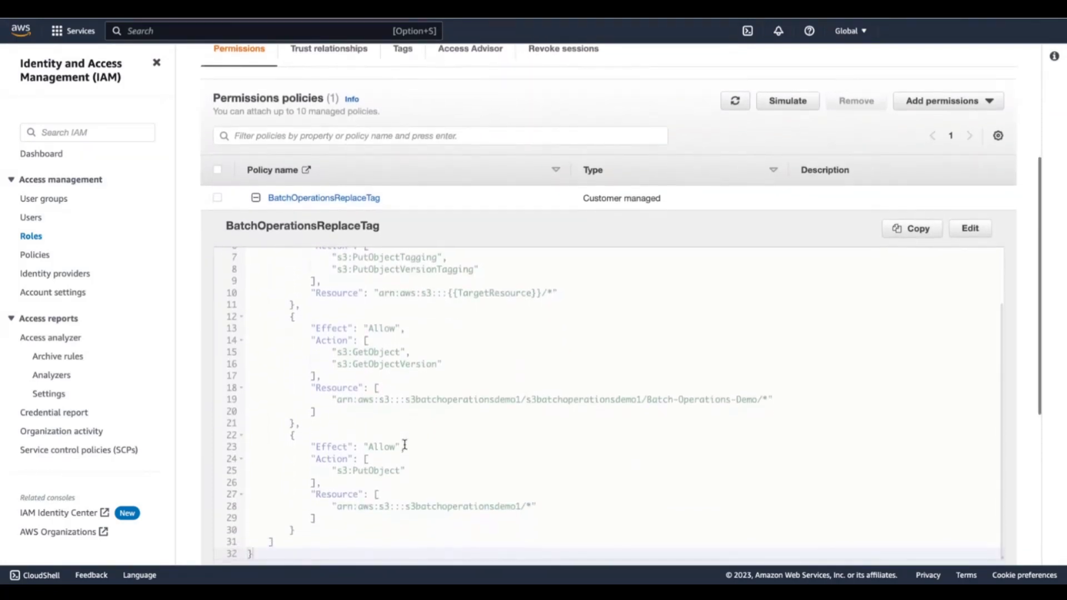
drag(646, 398, 747, 399)
scroll(750, 400, down, 3)
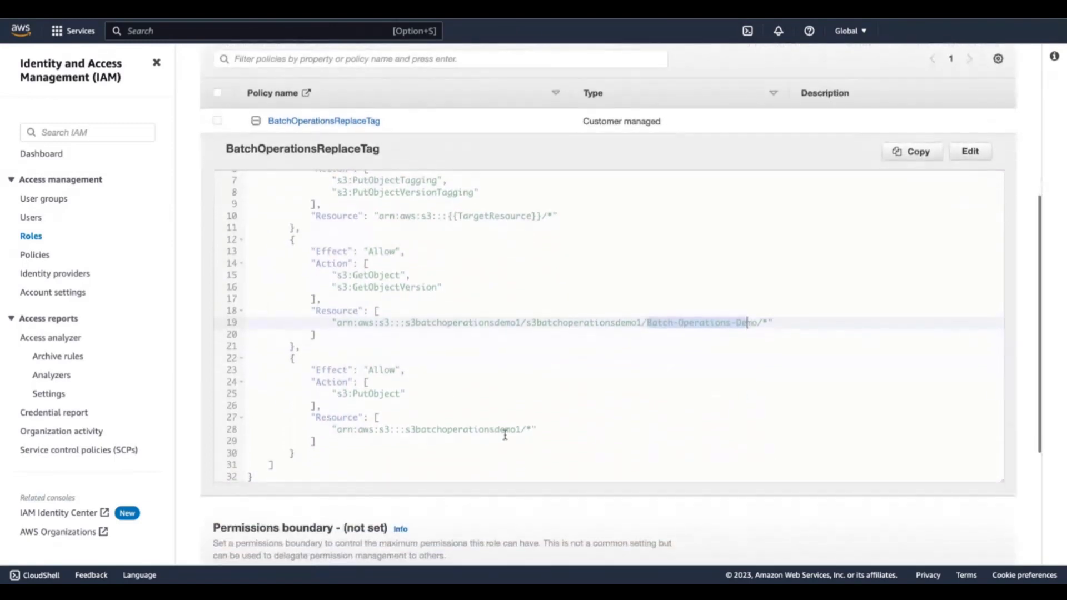
drag(405, 430, 527, 429)
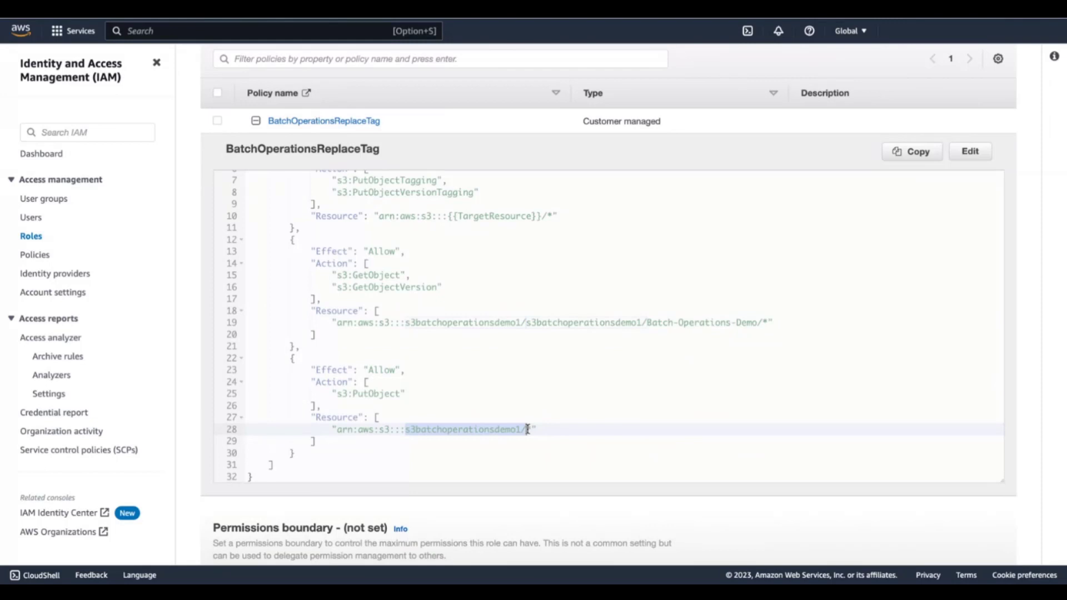
click(531, 426)
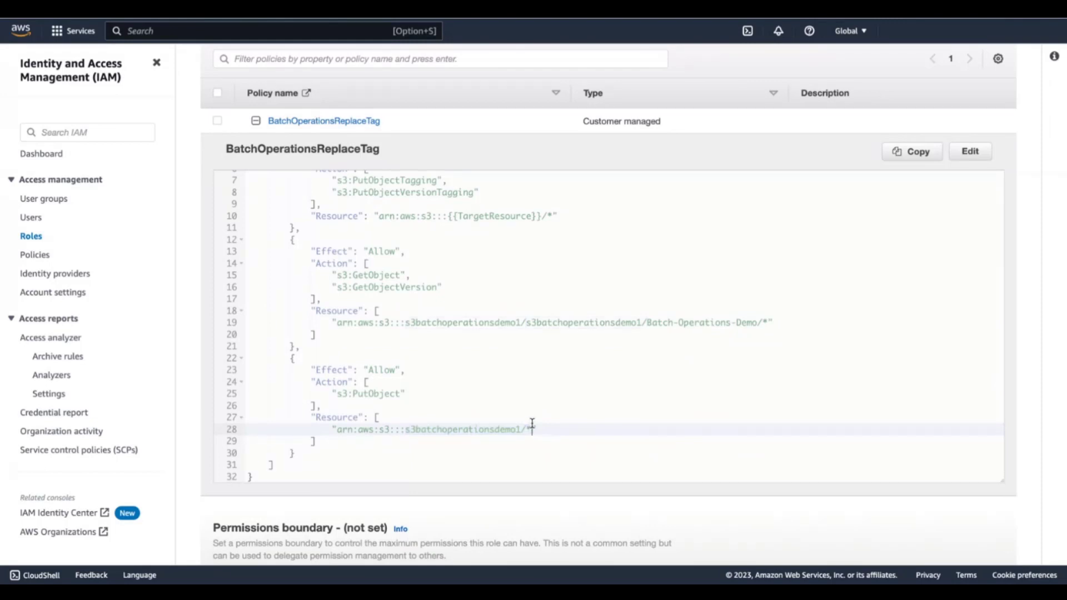
scroll(505, 398, up, 5)
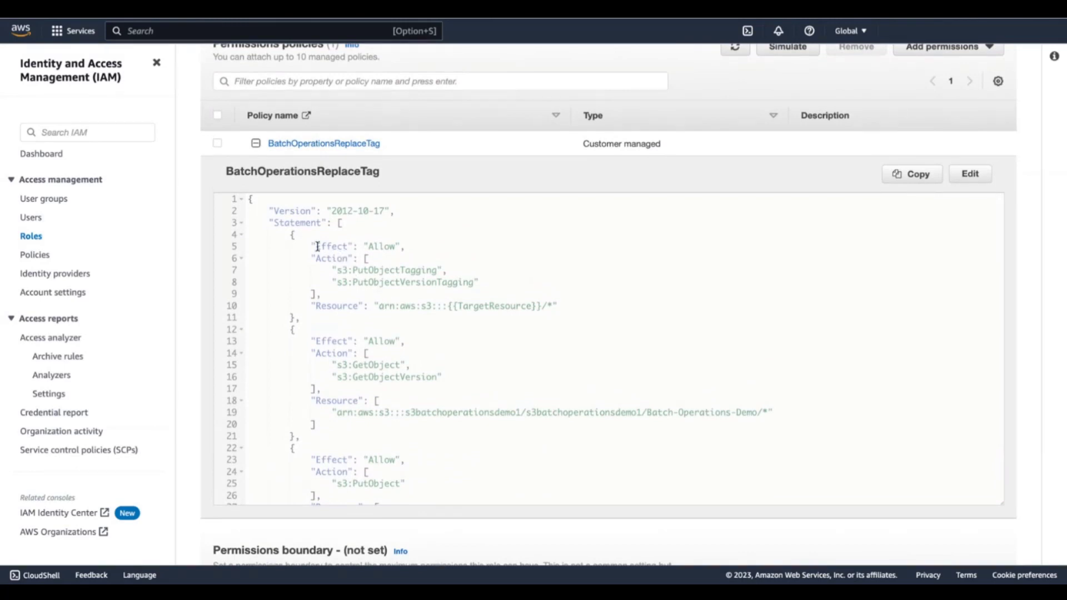
- Review the object tagging, GetObject and PutObject statements of the BatchOperationsReplaceTag policy, and open the role's trust relationships
click(314, 246)
drag(314, 247, 560, 305)
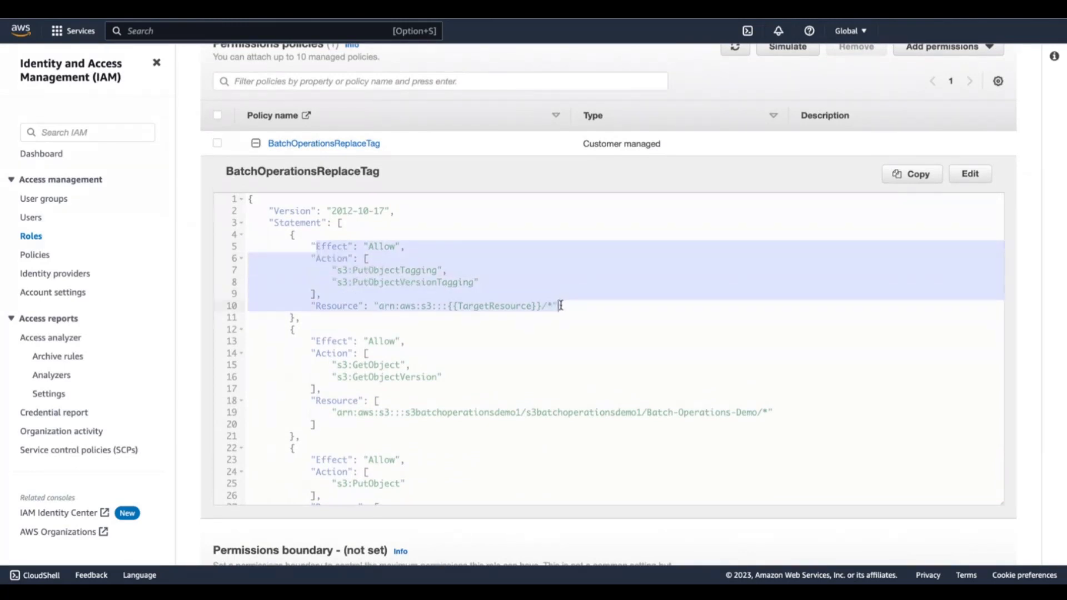
drag(279, 330, 345, 428)
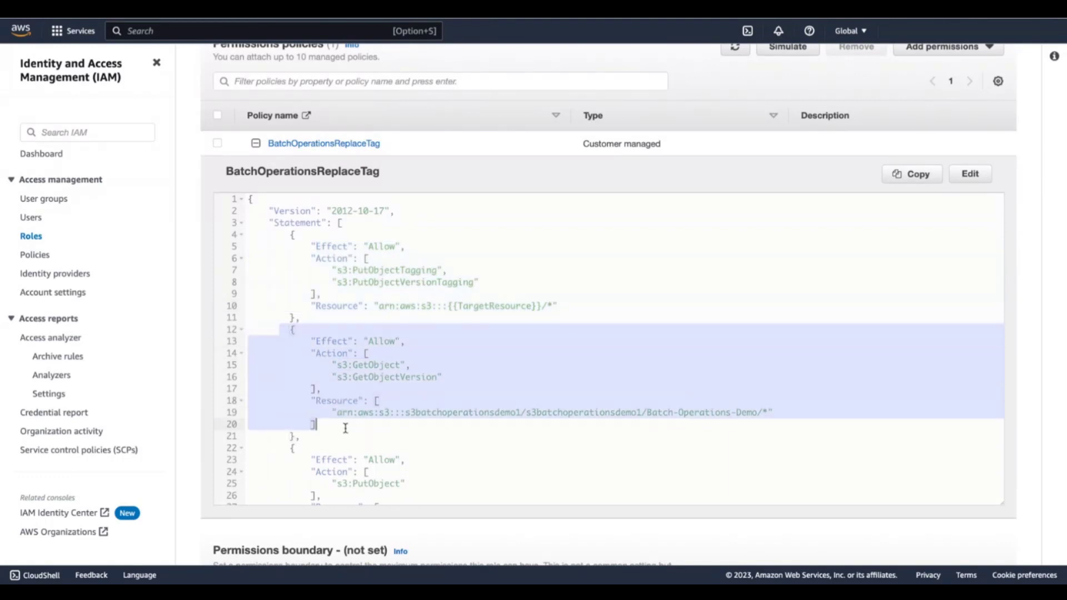
scroll(345, 428, down, 2)
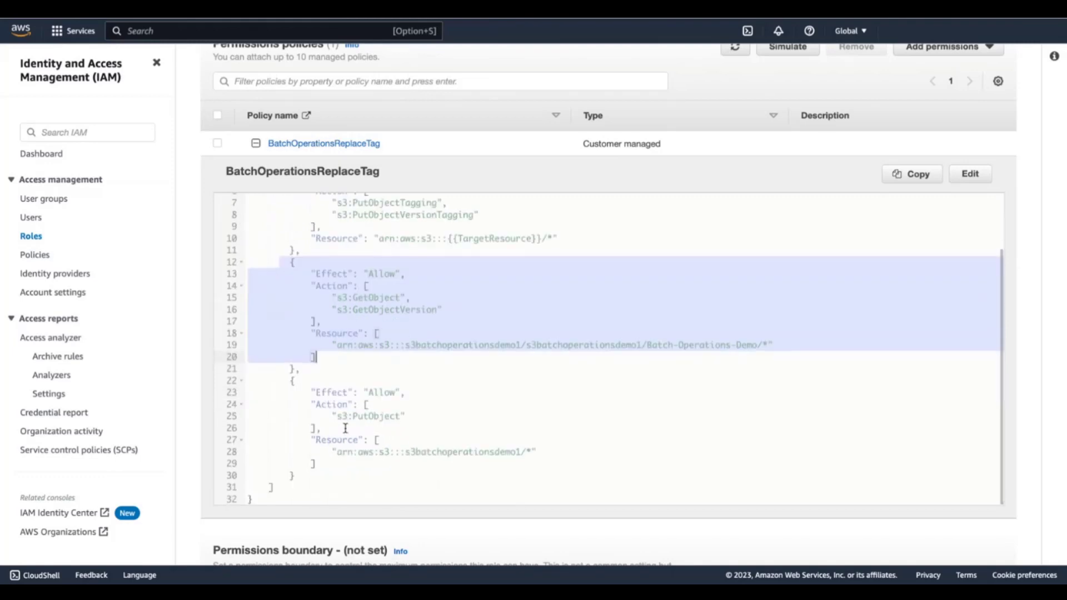
drag(284, 380, 348, 462)
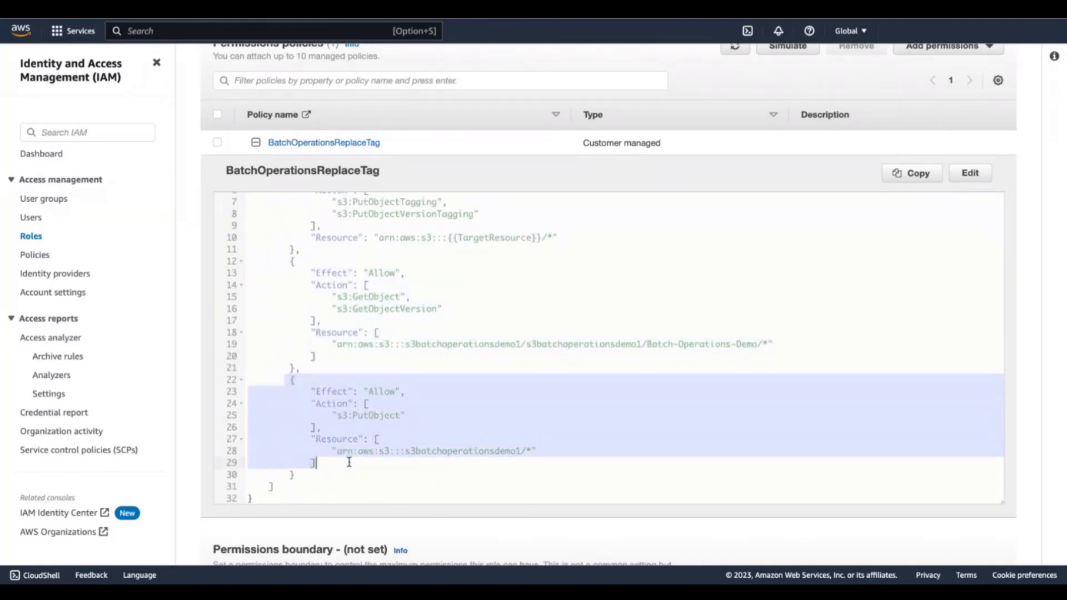
click(349, 462)
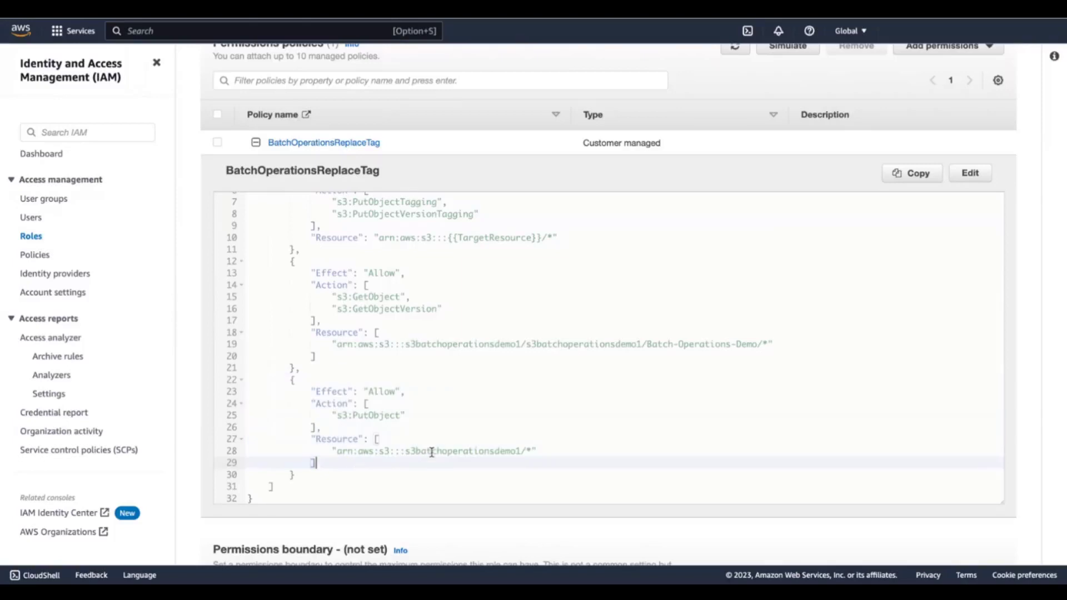
scroll(432, 452, up, 5)
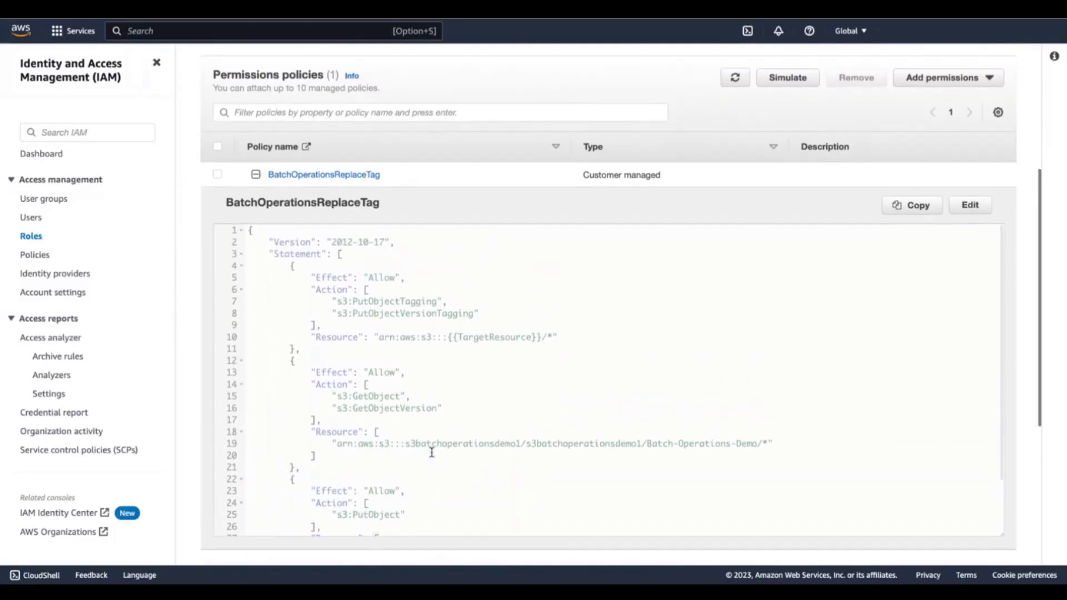
scroll(431, 452, up, 3)
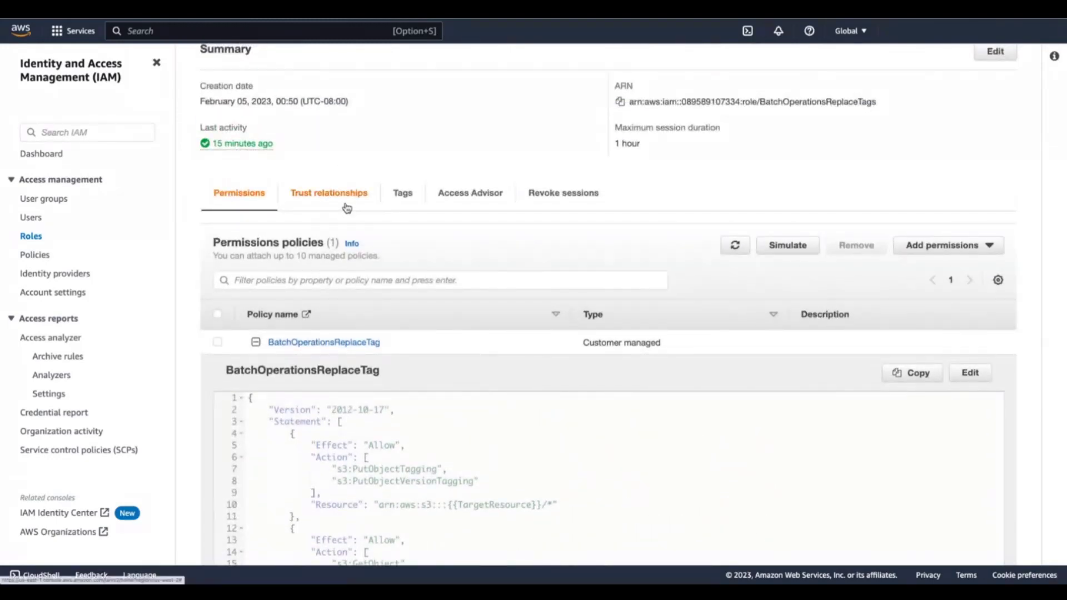
click(346, 208)
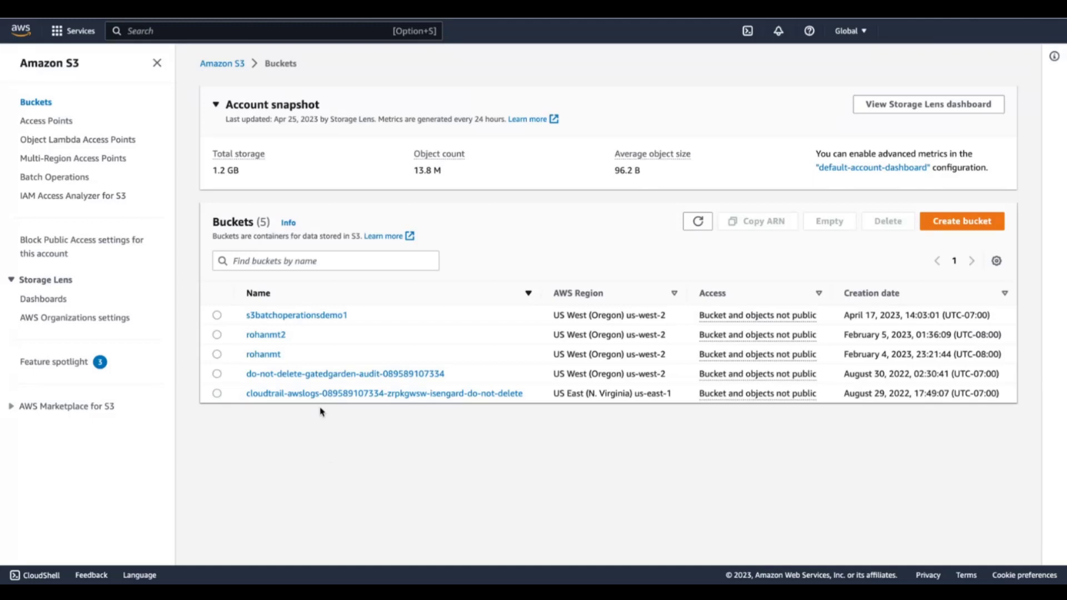
- In the s3batchoperationsdemo1 bucket, start a job from the manifest of the Batch-Operations-Demo inventory configuration
click(293, 315)
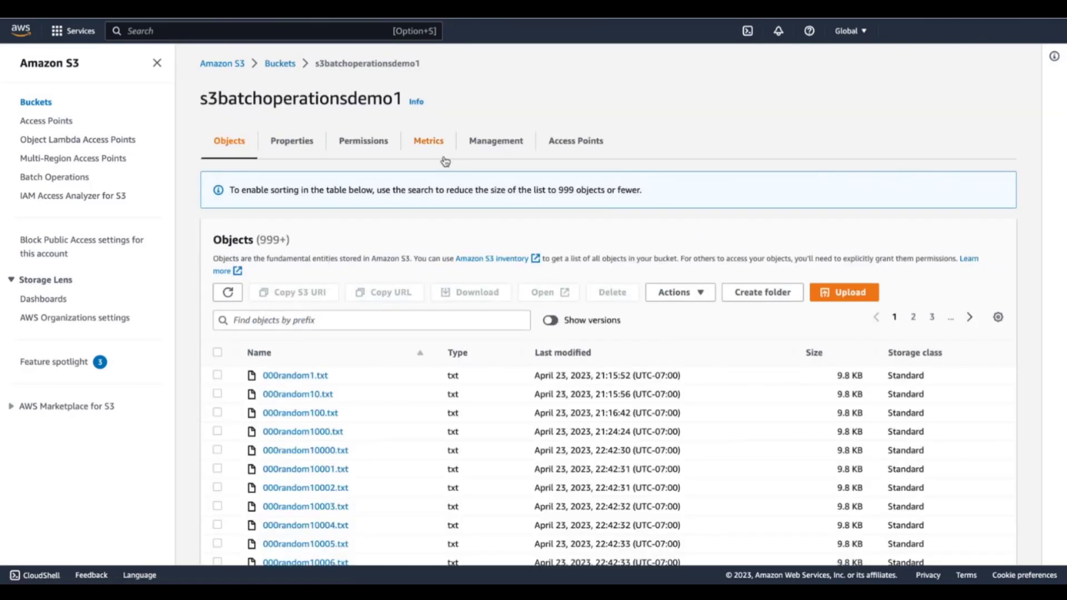
click(476, 150)
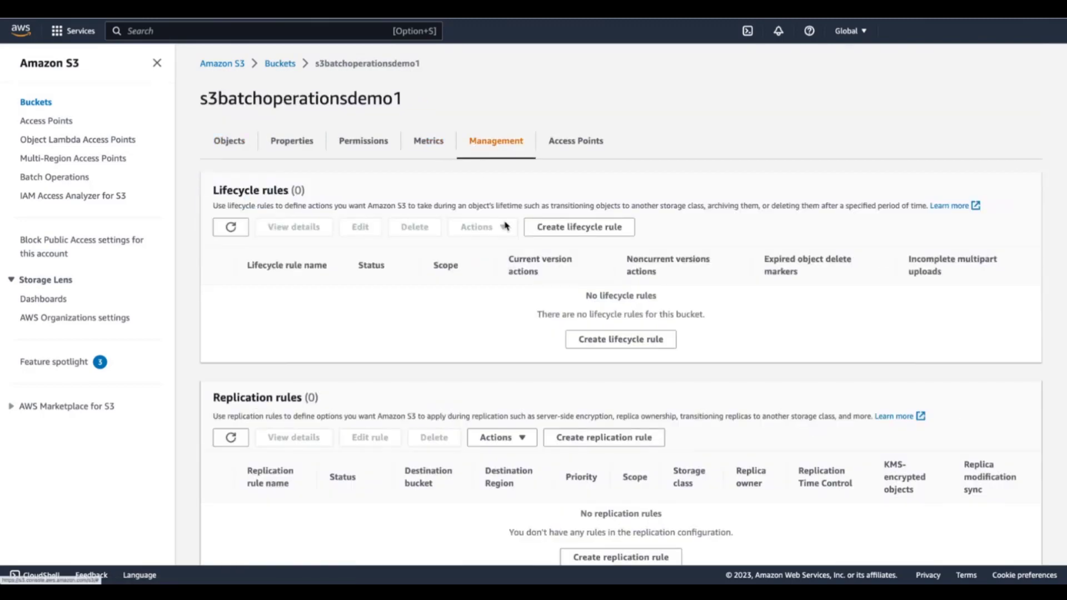
scroll(506, 225, down, 4)
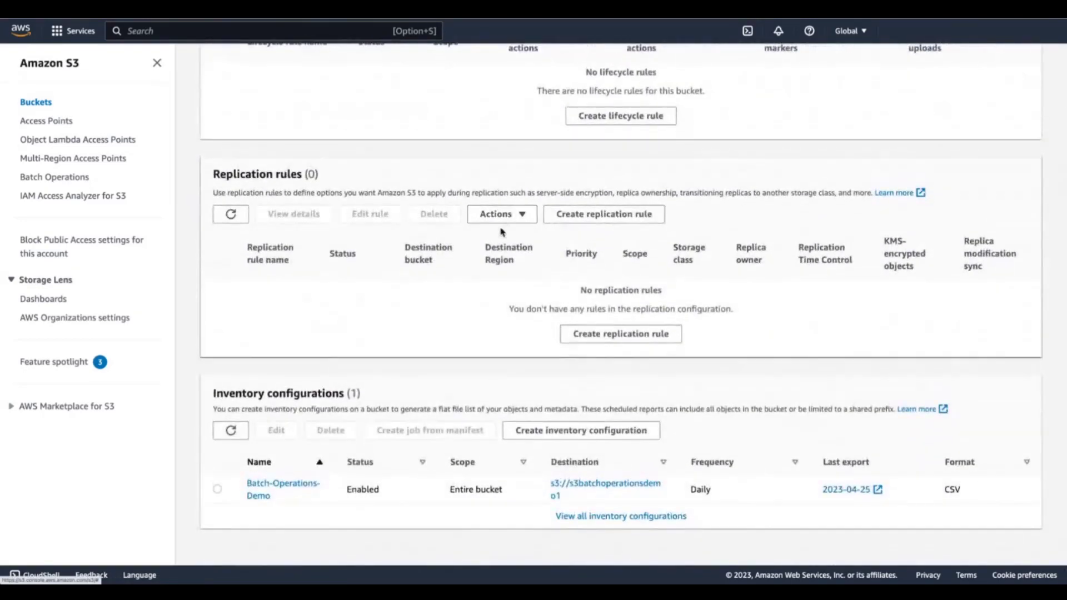
click(218, 489)
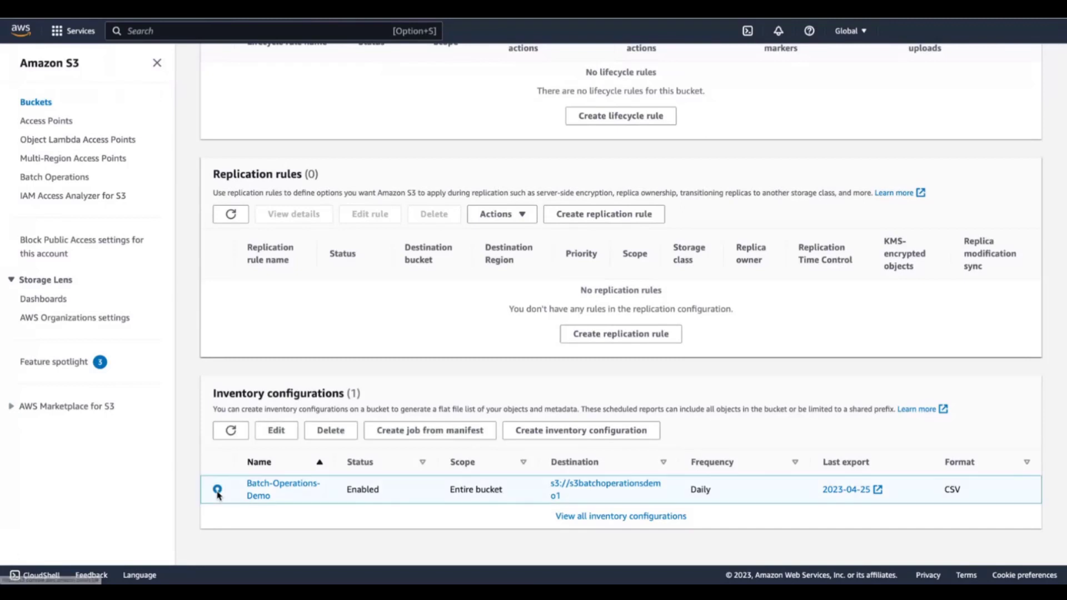
click(429, 431)
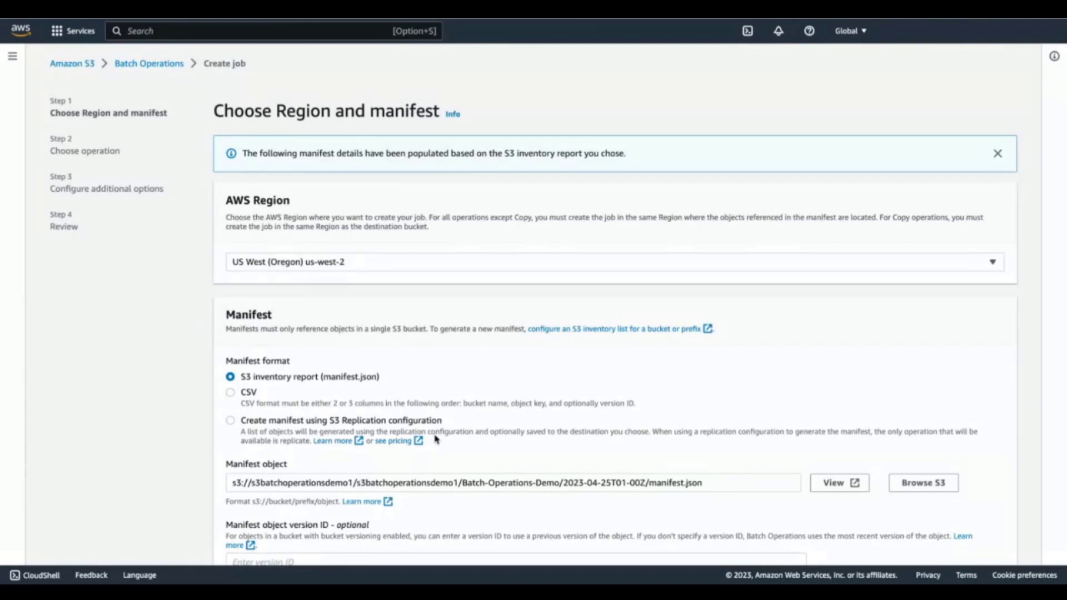
- Check the prefilled region and S3 inventory report manifest path, accept them, and proceed to the operation choice
click(389, 482)
key(shift+Home)
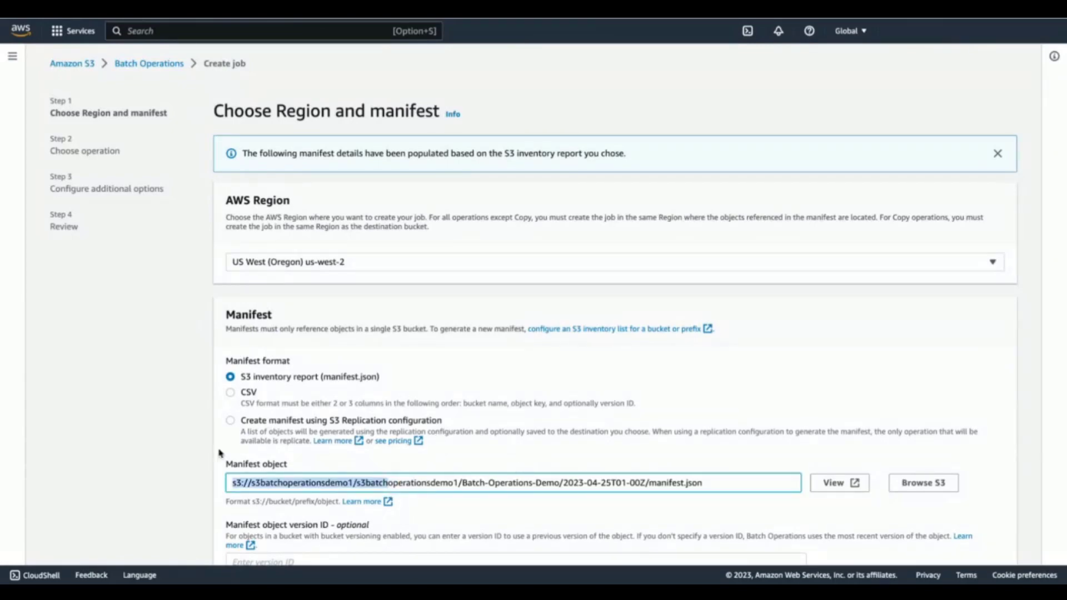
click(196, 472)
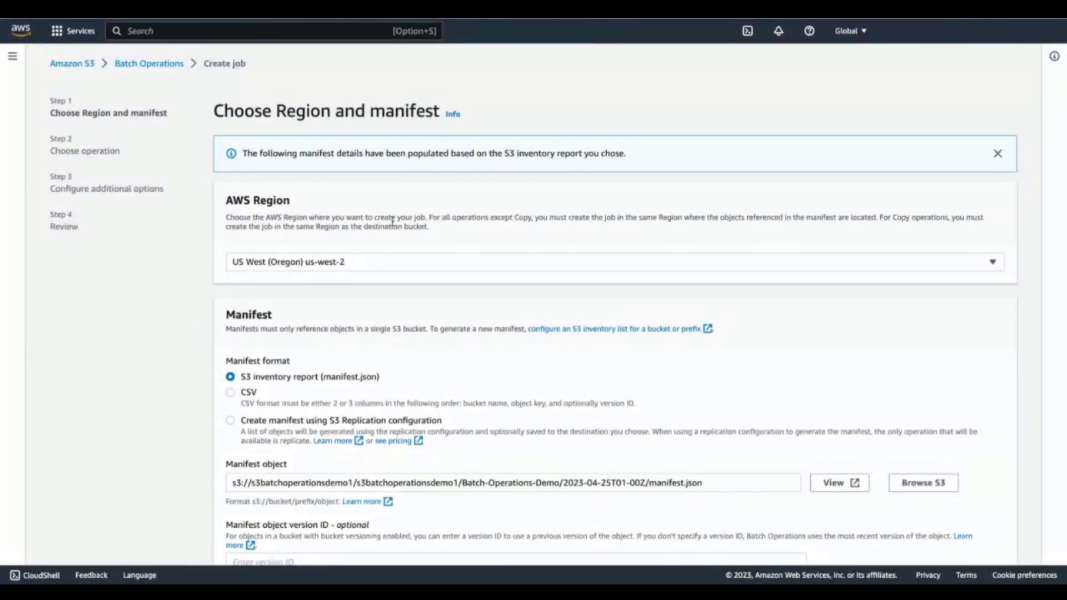
scroll(414, 300, down, 2)
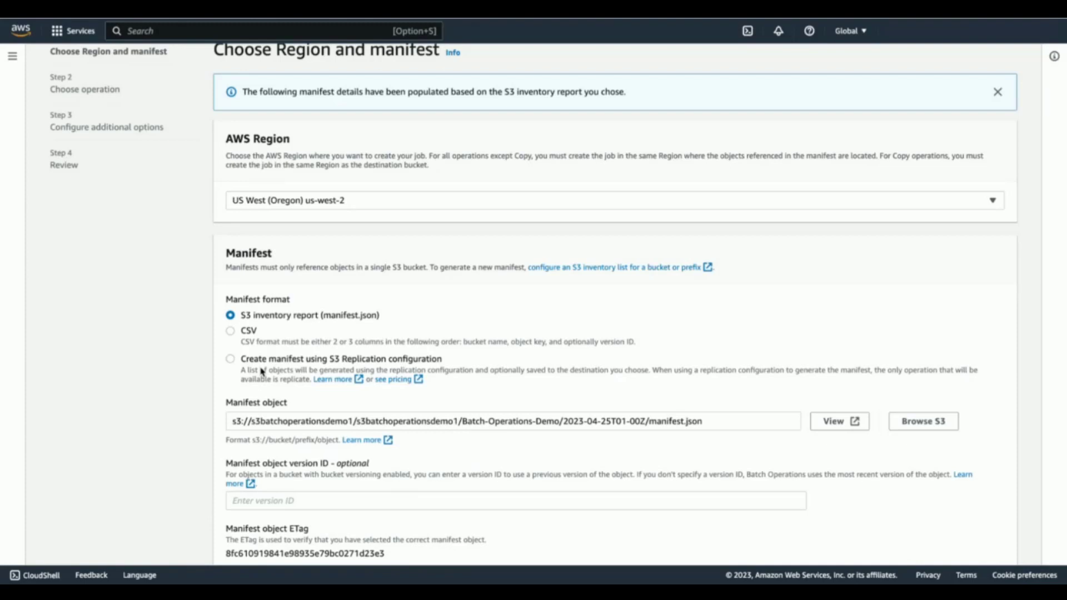
scroll(262, 372, down, 2)
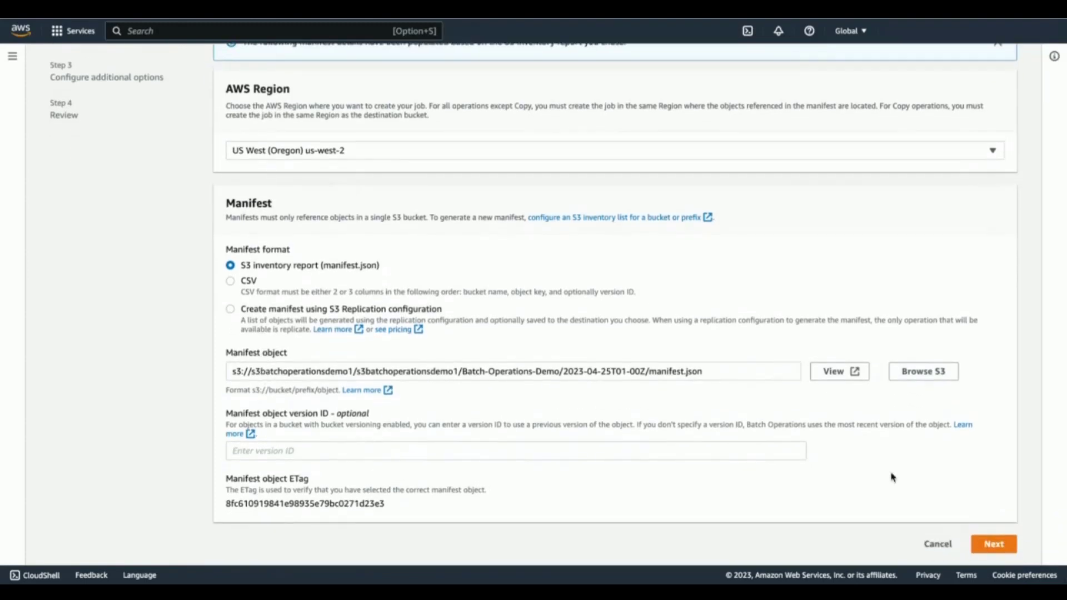
click(988, 544)
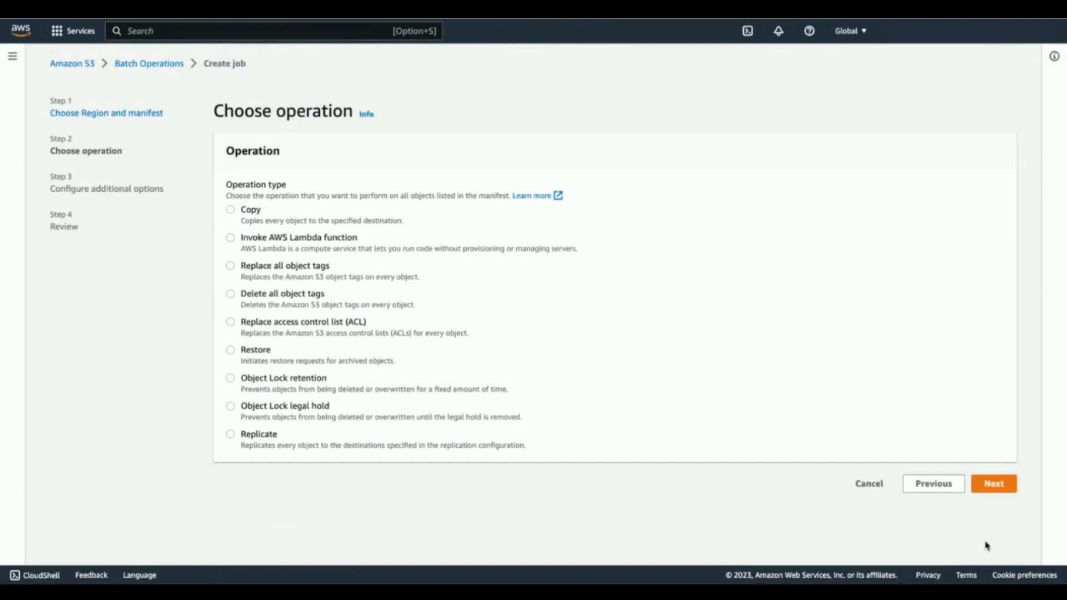
- Choose the Replace all object tags operation with tag key Project and value Archive, and proceed to the additional options
click(282, 269)
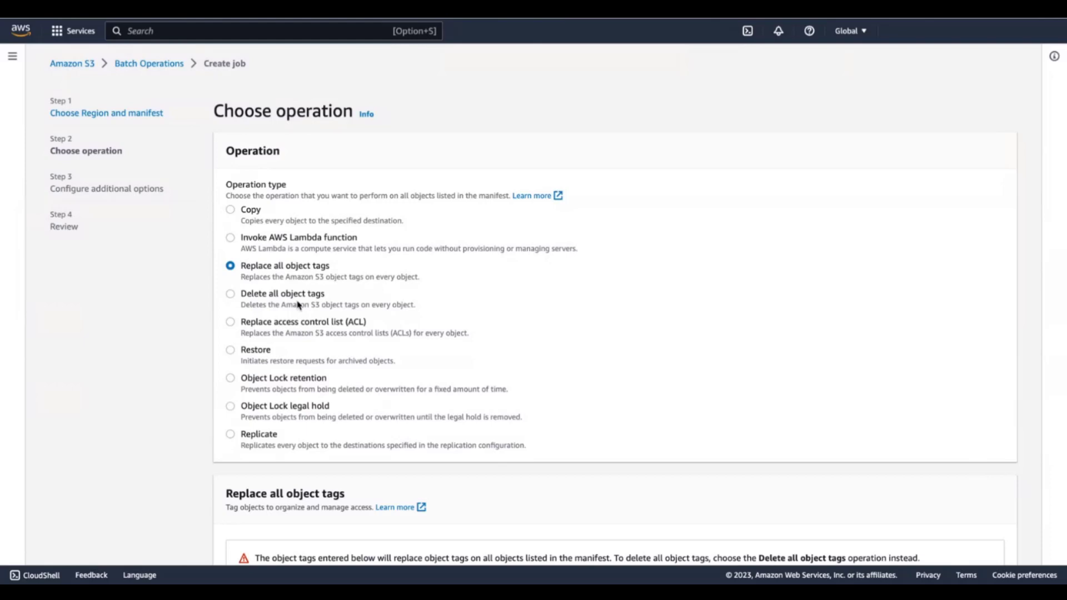
scroll(298, 305, down, 3)
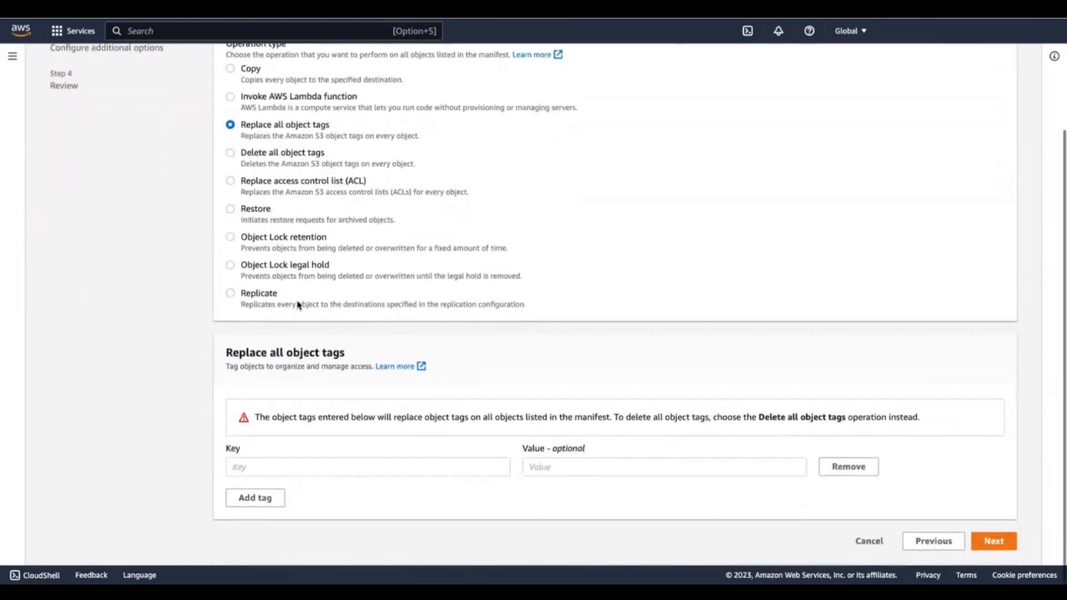
click(305, 474)
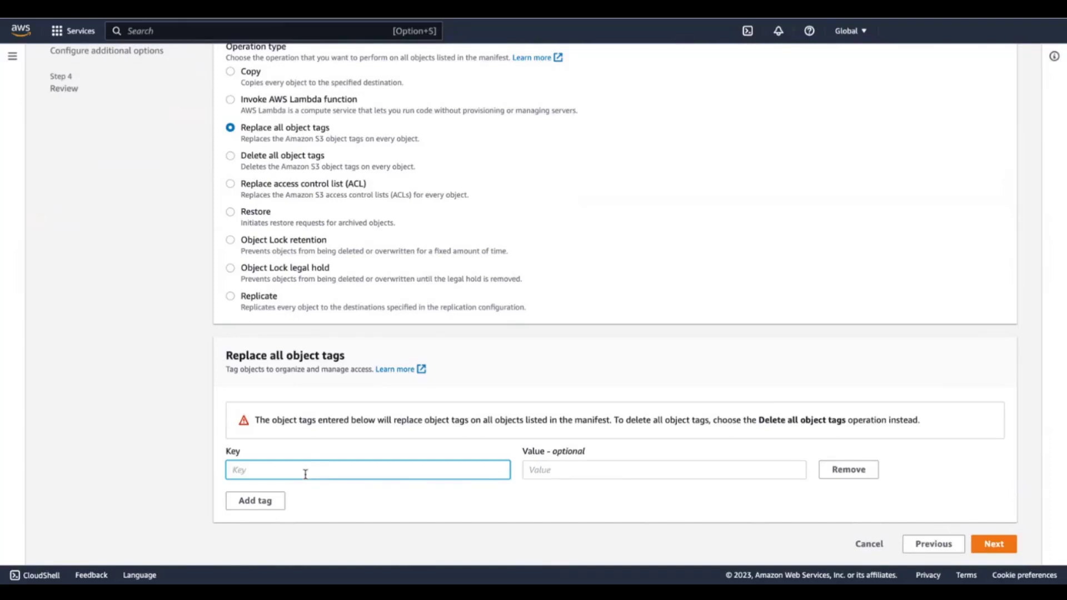
text(Project)
click(545, 476)
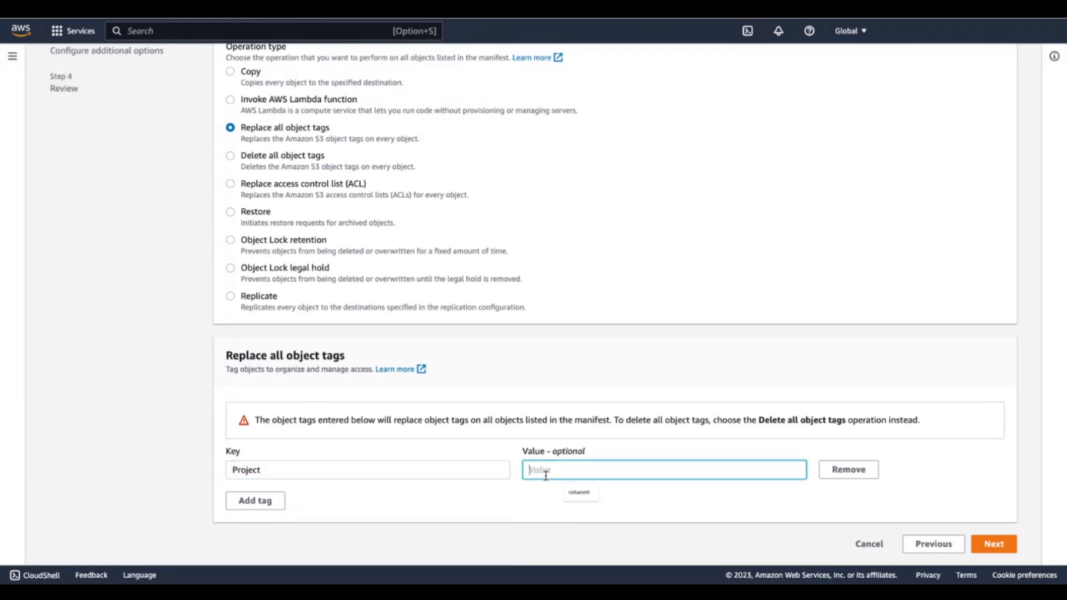
text(Archive)
click(1004, 538)
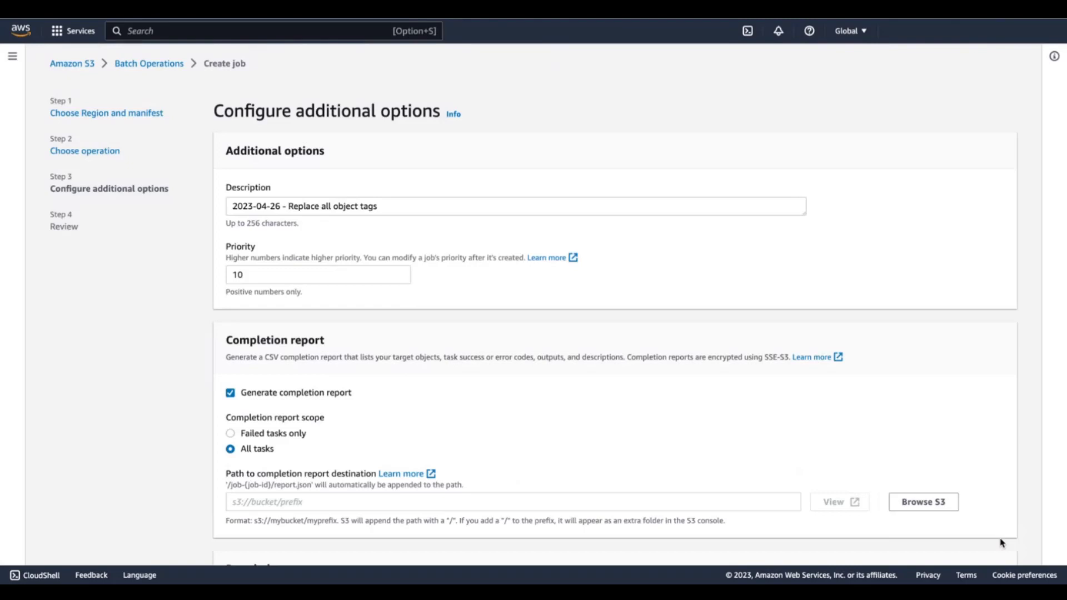
- Append "- Project Archive" to the job description so it reads "2023-04-26 - Replace all object tags - Project Archive"
click(481, 212)
text(- P)
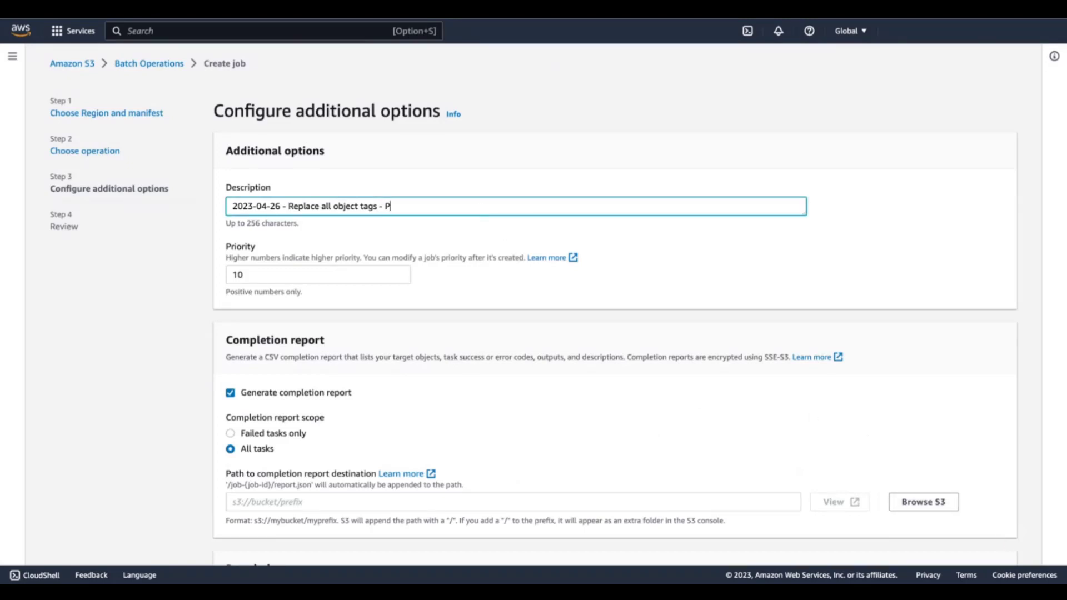
text(roject Archive)
- Limit the completion report to failed tasks only and choose the s3batchoperationsdemo1 bucket as its destination
scroll(348, 278, down, 2)
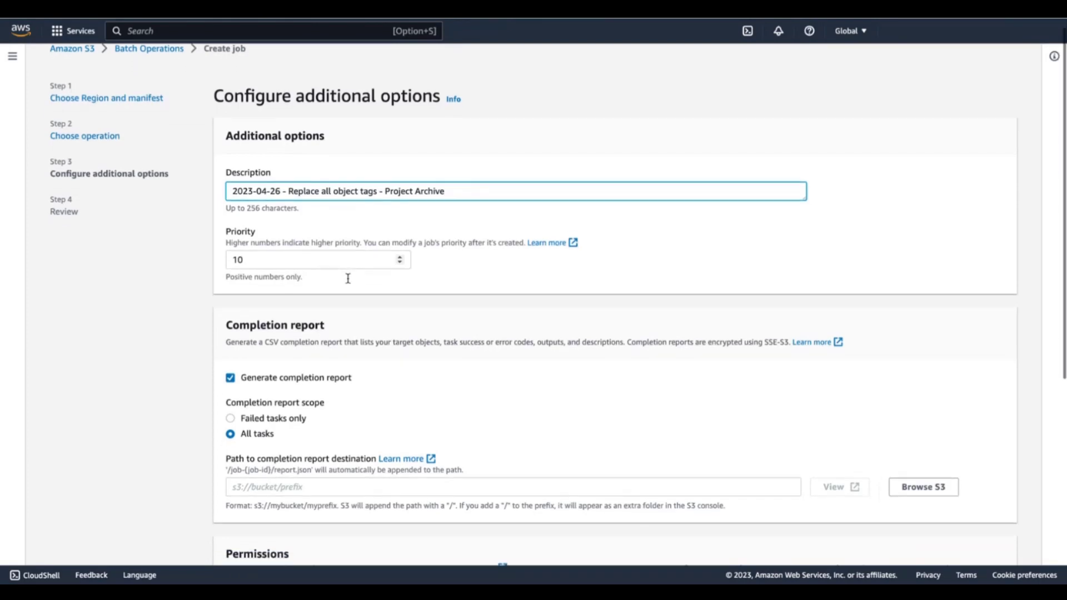
scroll(348, 279, down, 2)
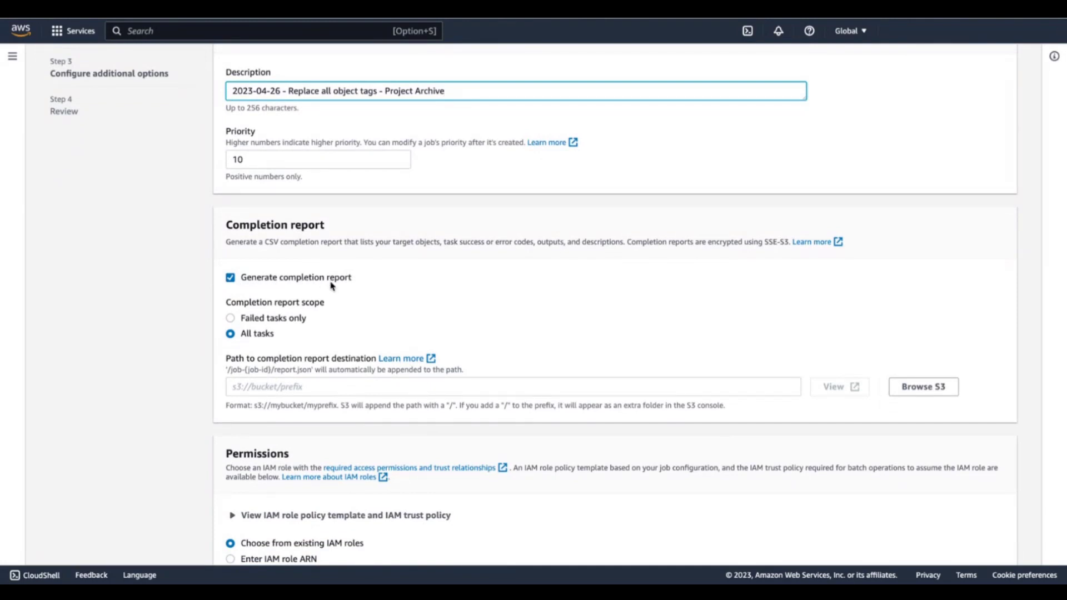
click(271, 320)
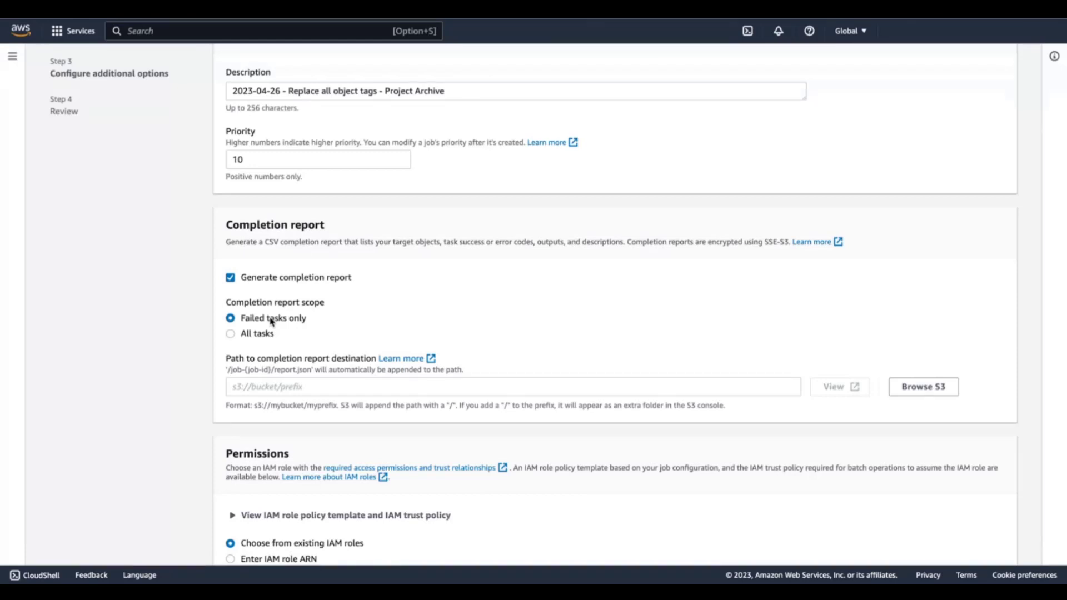
scroll(272, 321, down, 1)
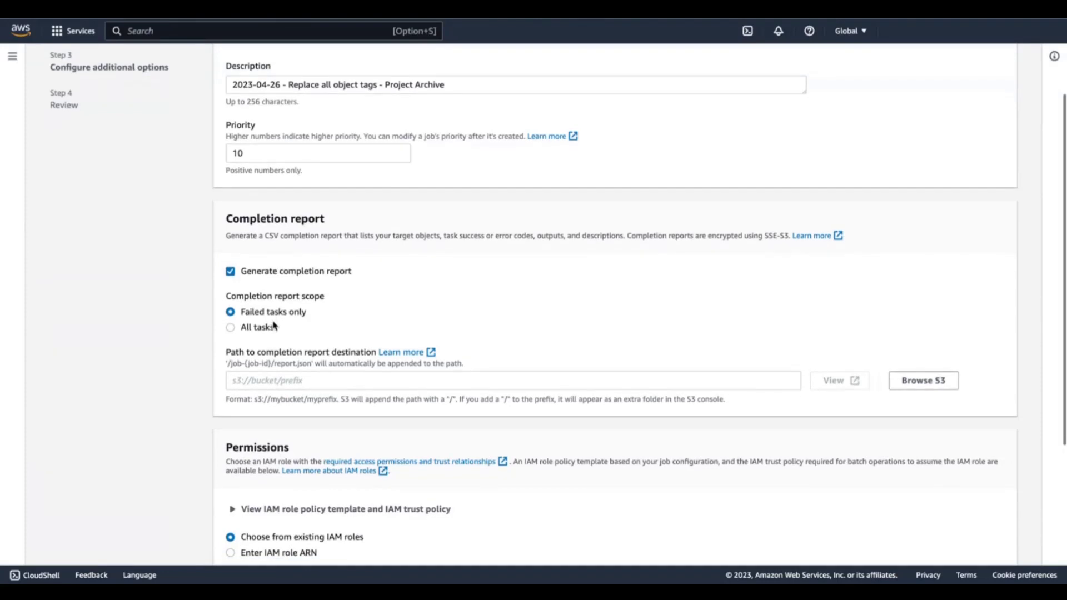
click(323, 375)
click(911, 380)
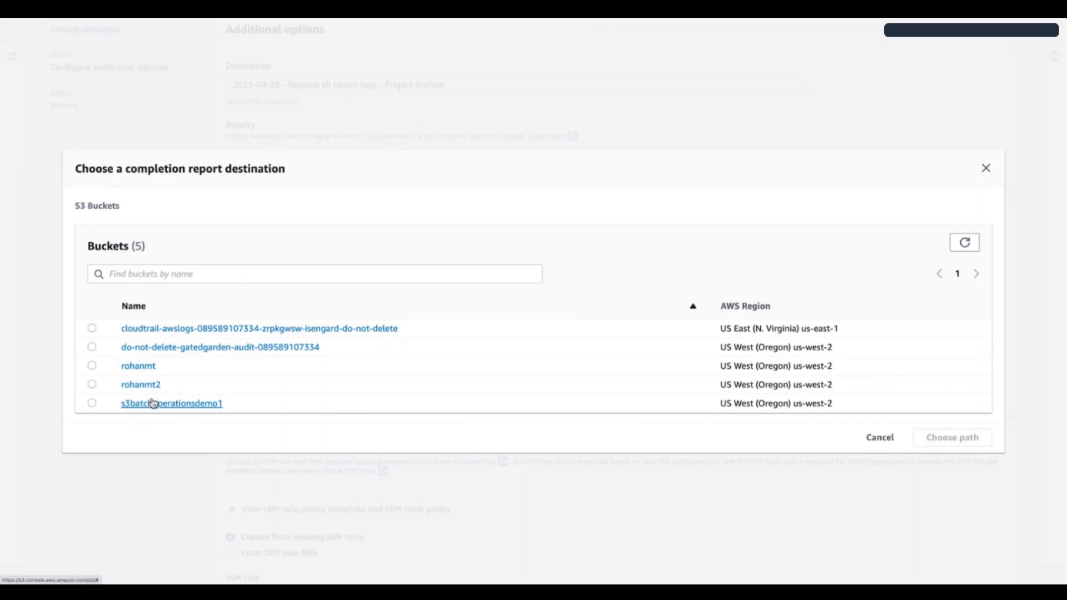
click(150, 403)
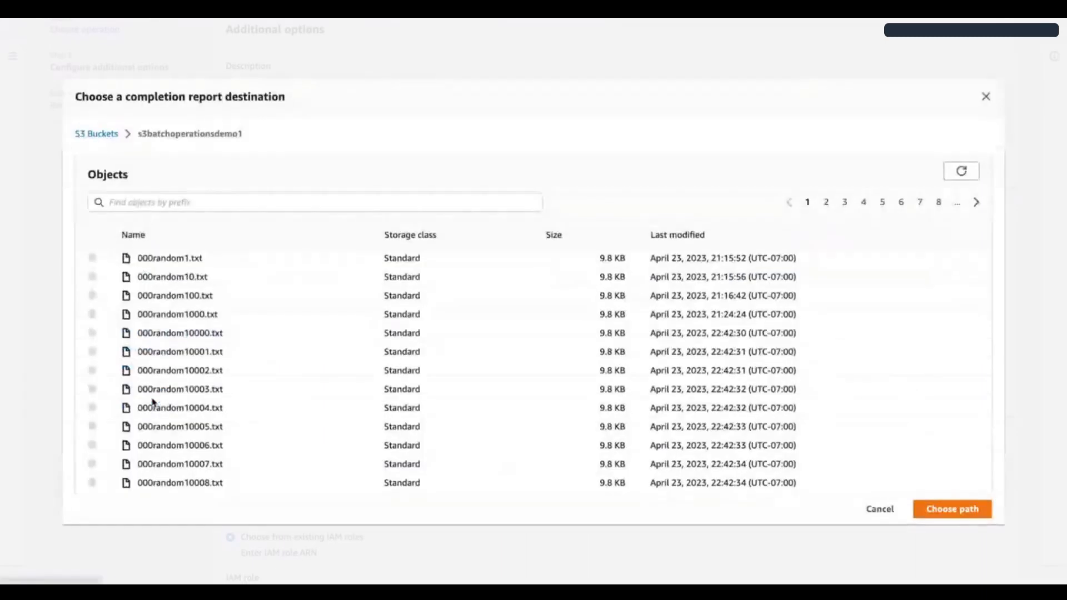
click(932, 511)
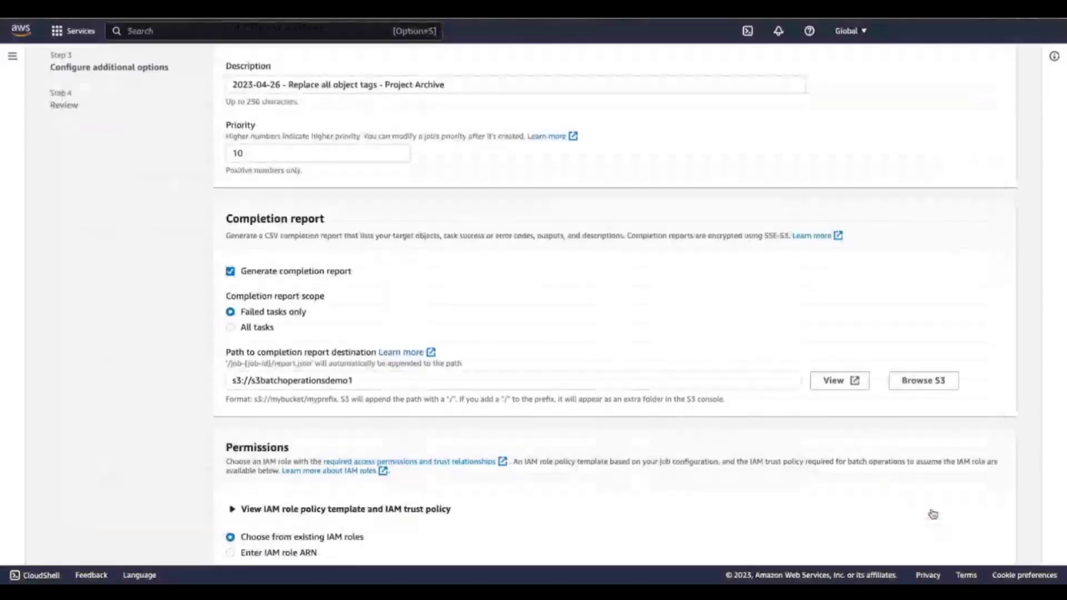
- Look at the IAM role policy template offered under the job's permissions and collapse it again
scroll(933, 514, down, 1)
scroll(932, 514, down, 2)
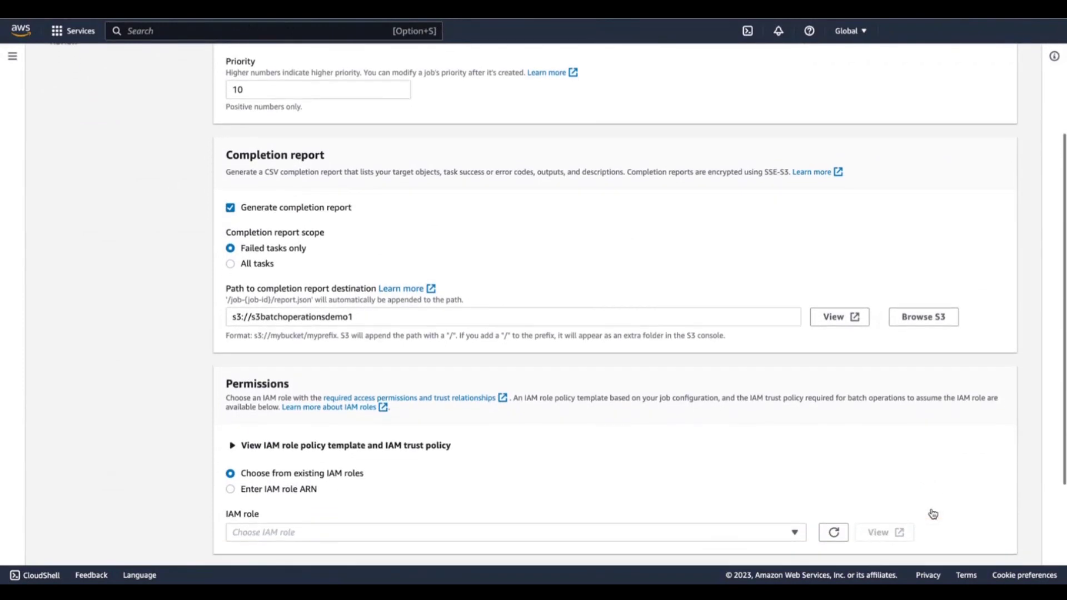
scroll(933, 514, down, 1)
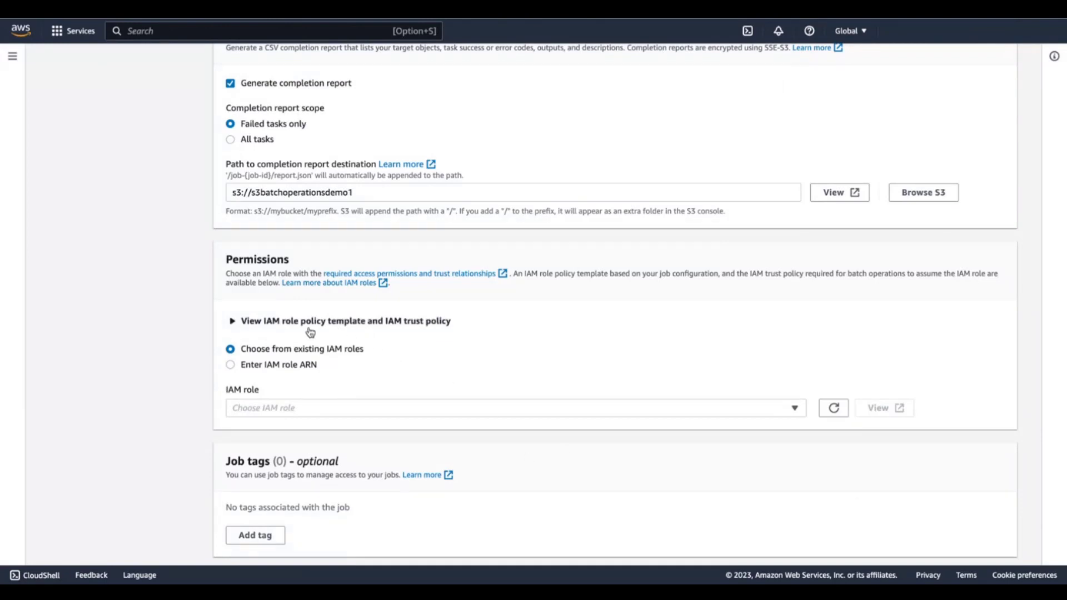
click(273, 327)
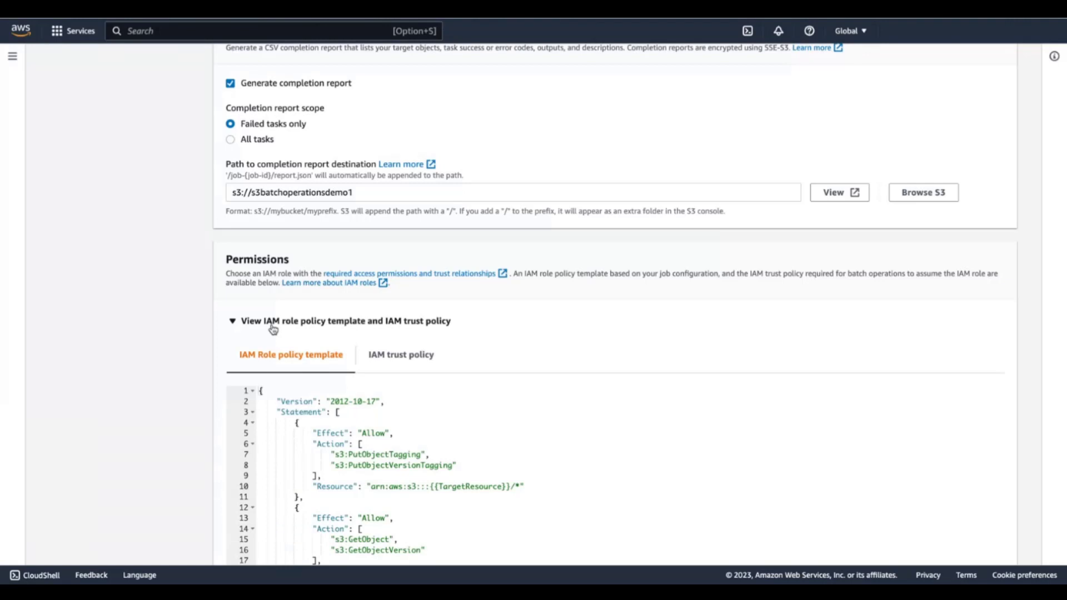
click(272, 327)
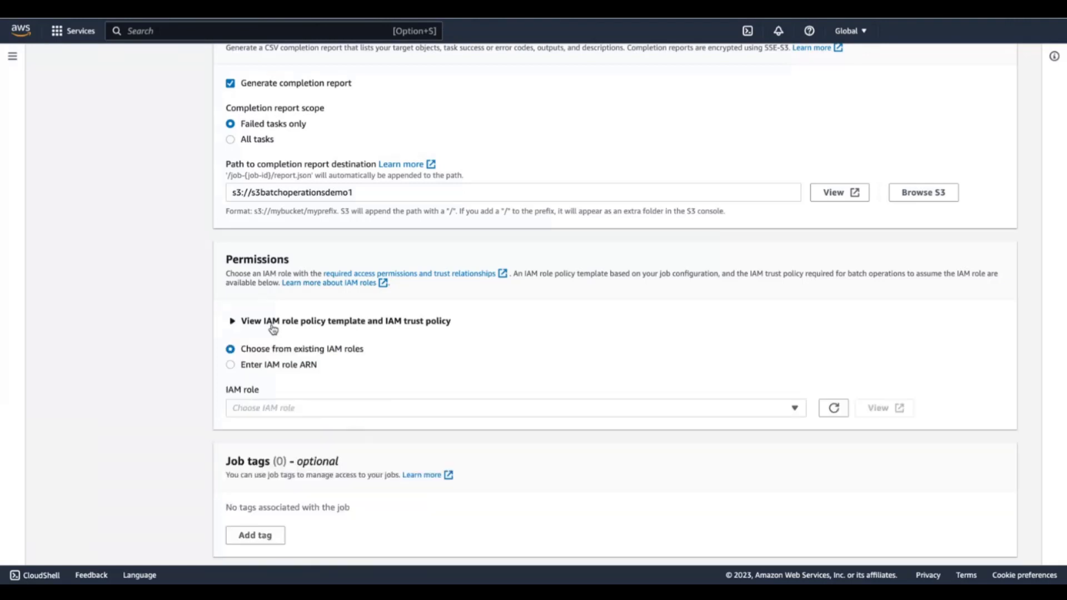
- Choose the existing IAM role BatchOperationsReplaceTags for the job and proceed to the review
click(312, 407)
text(Batch)
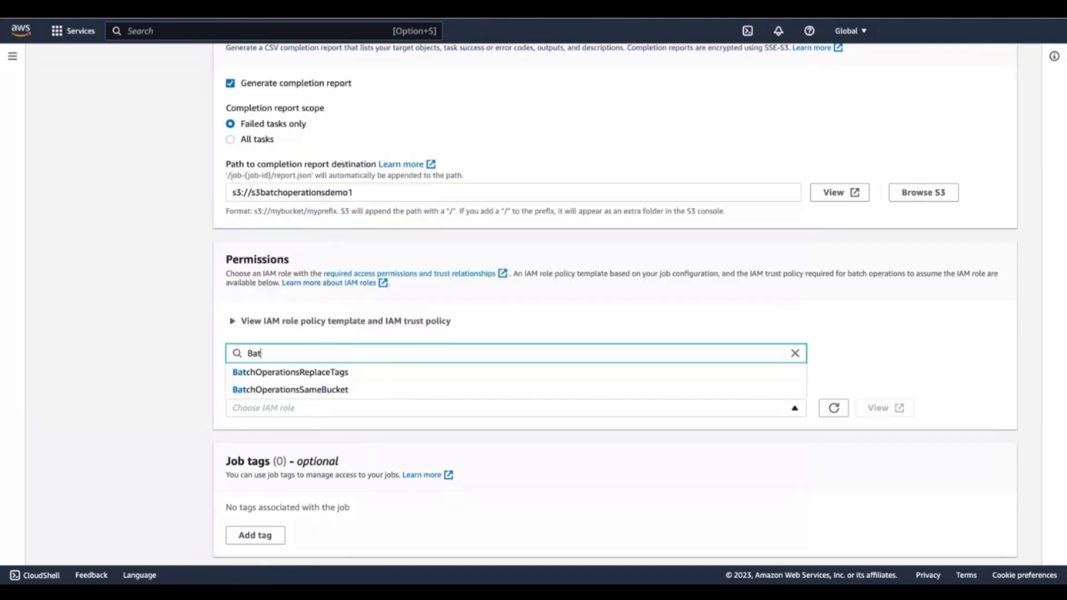
click(312, 374)
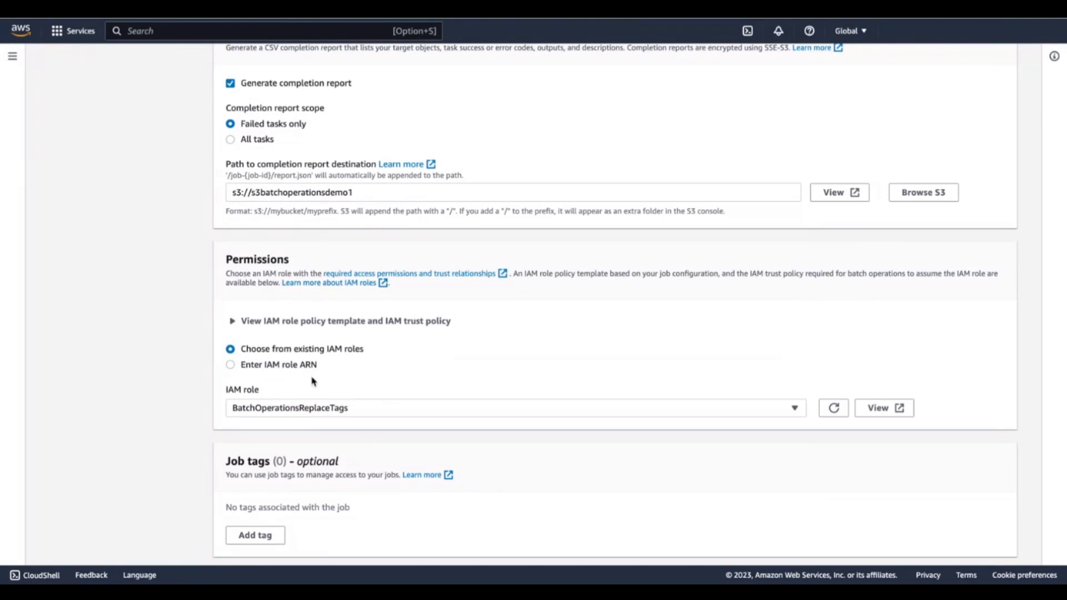
scroll(312, 381, down, 2)
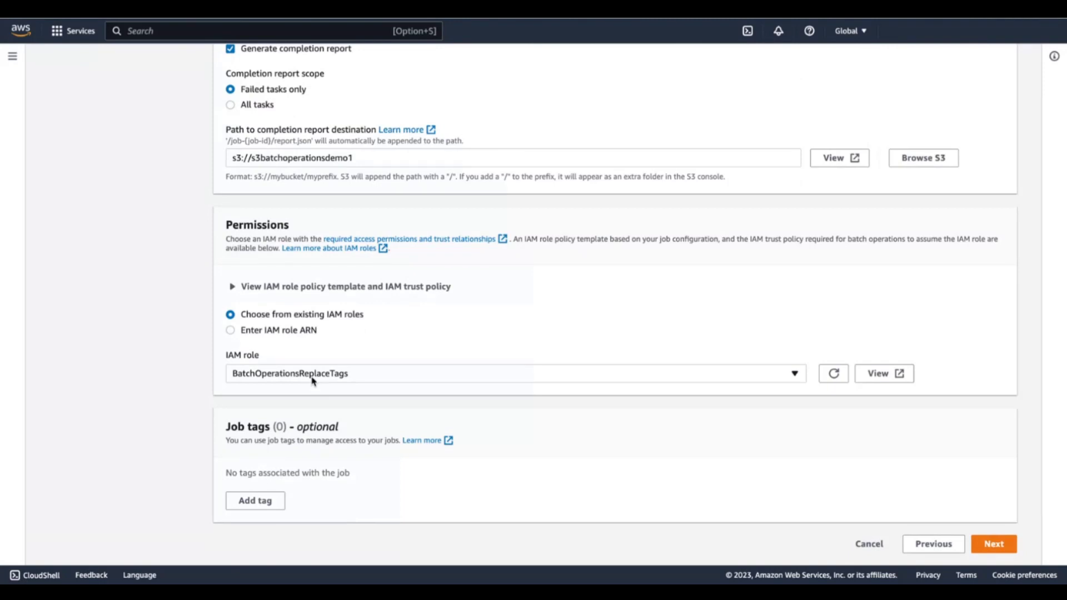
click(994, 544)
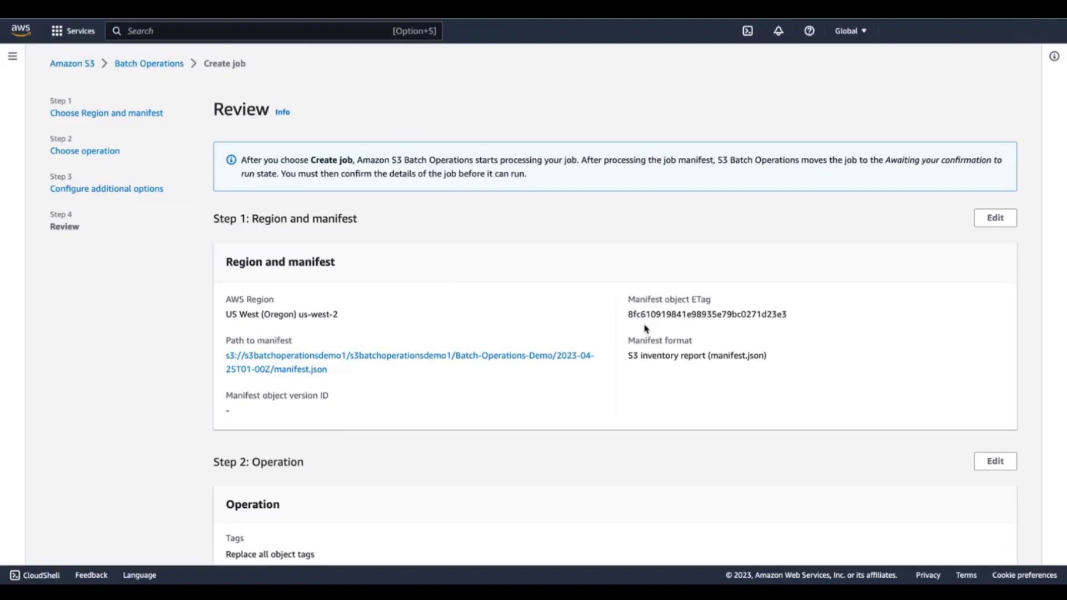
- Review the manifest, operation and additional options, and create the job
scroll(645, 329, down, 3)
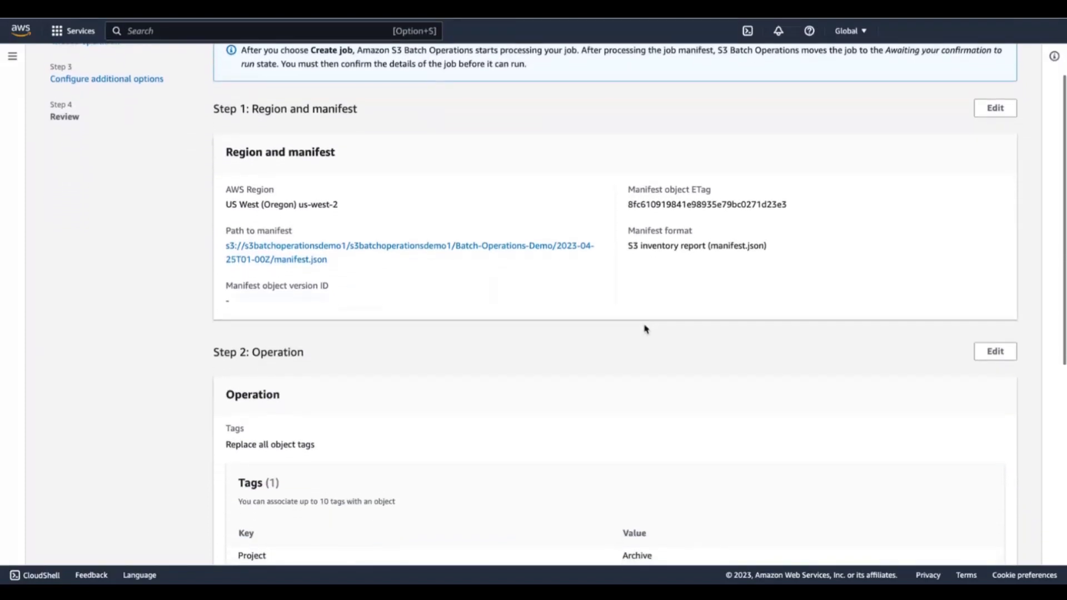
scroll(645, 329, down, 7)
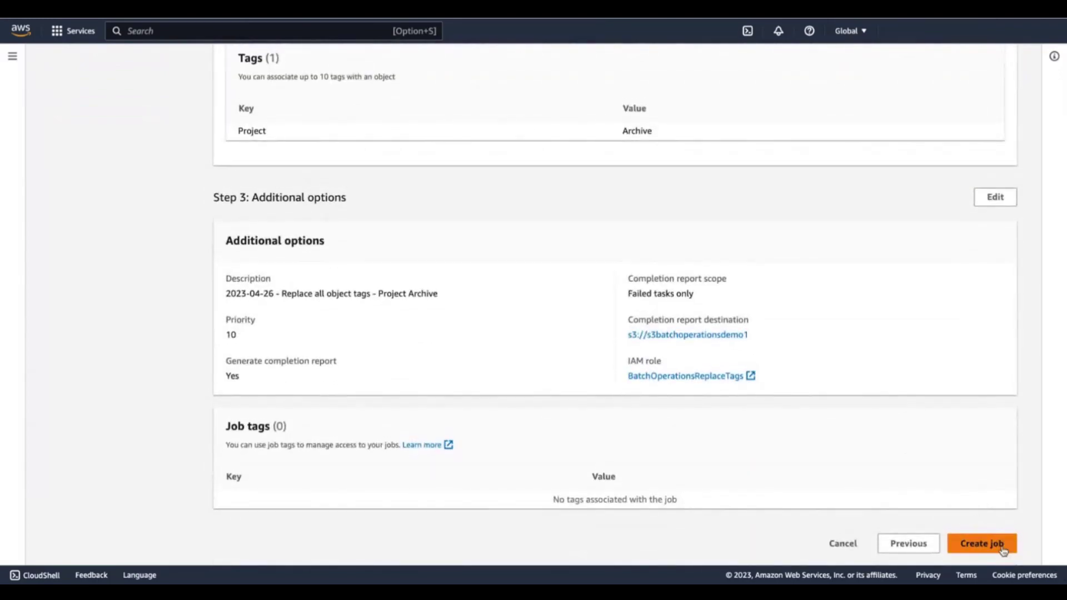
click(982, 544)
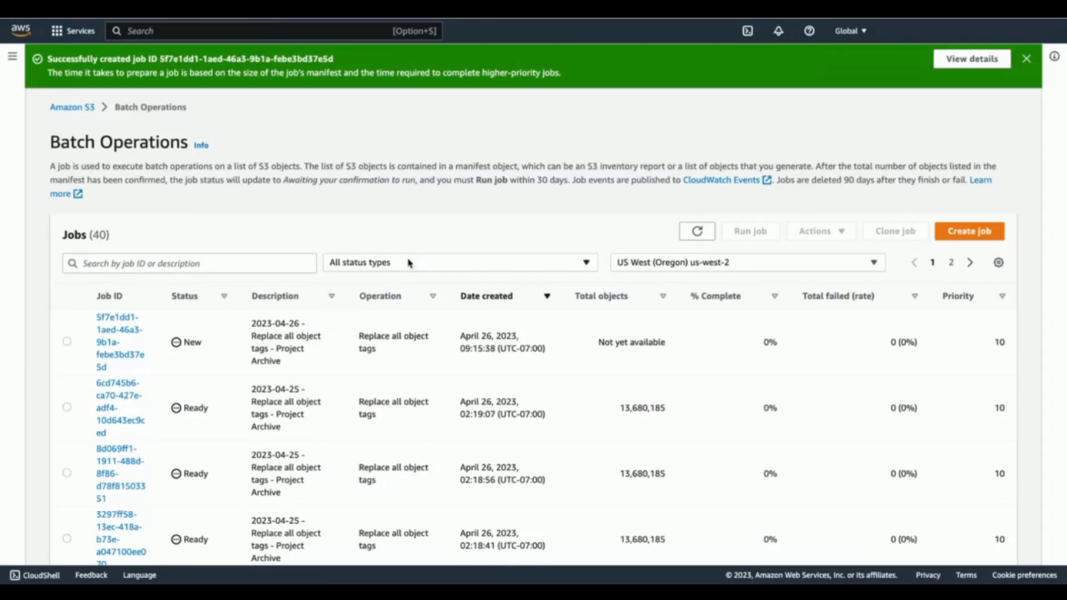
- Filter the Batch Operations job list by In-progress status, switch the filter to Not started, and look through the jobs
click(350, 269)
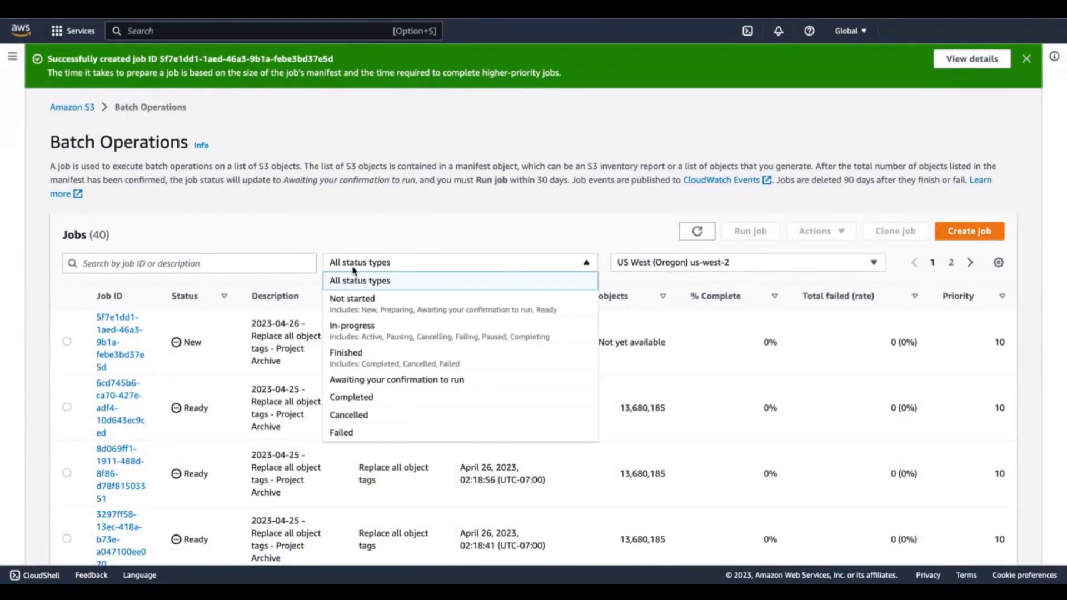
click(362, 331)
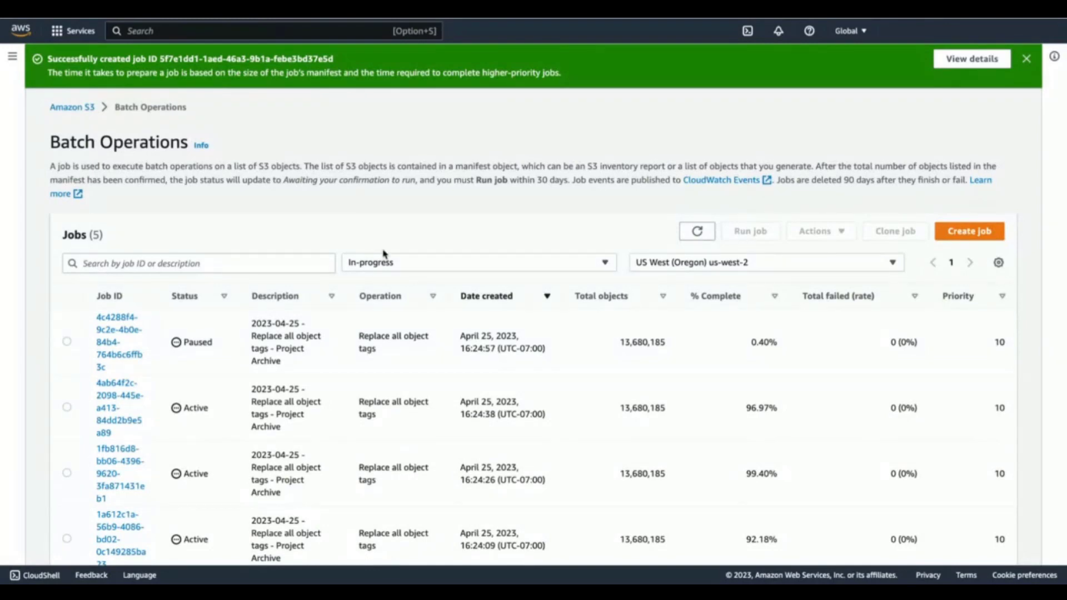
click(423, 266)
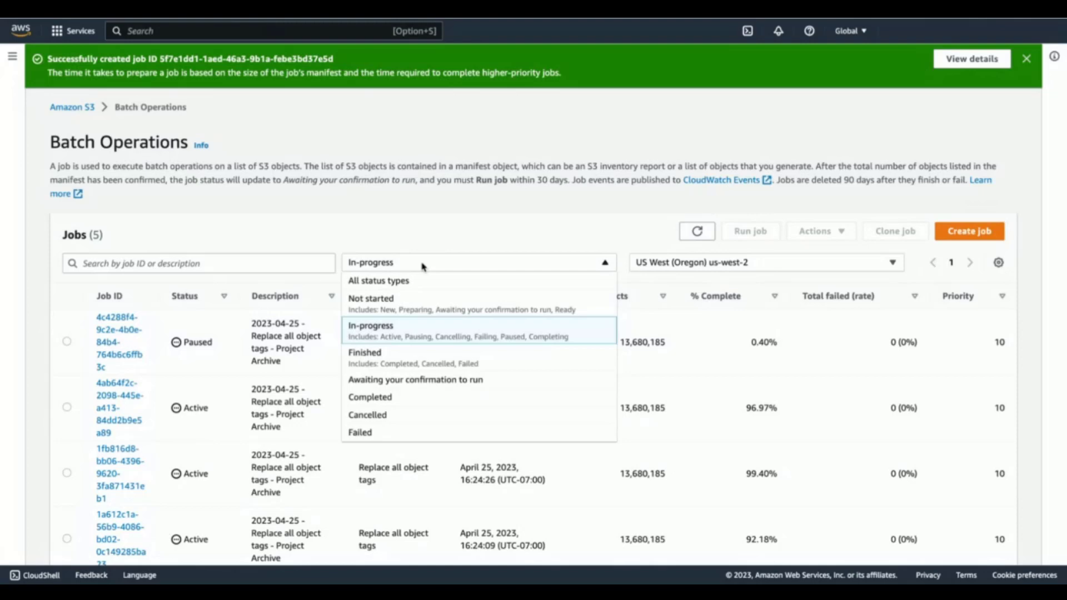
click(431, 319)
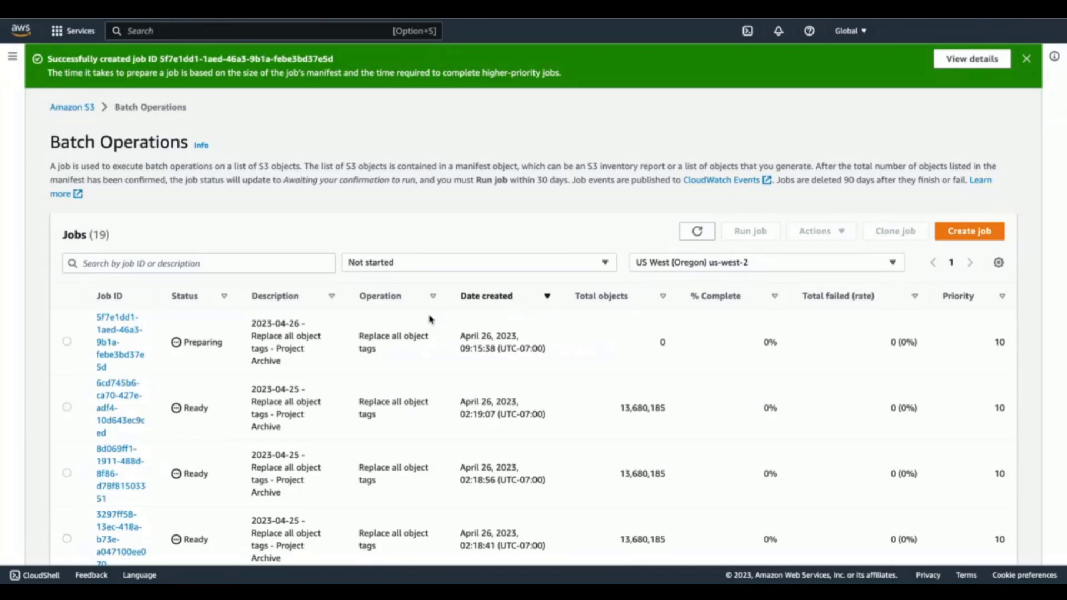
scroll(431, 320, down, 3)
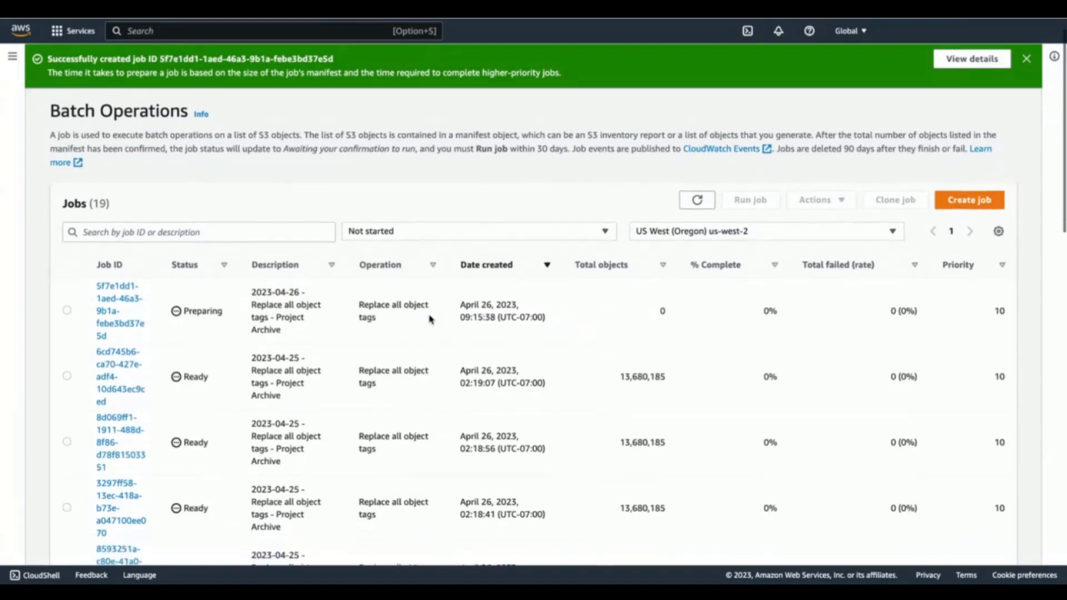
scroll(431, 319, down, 3)
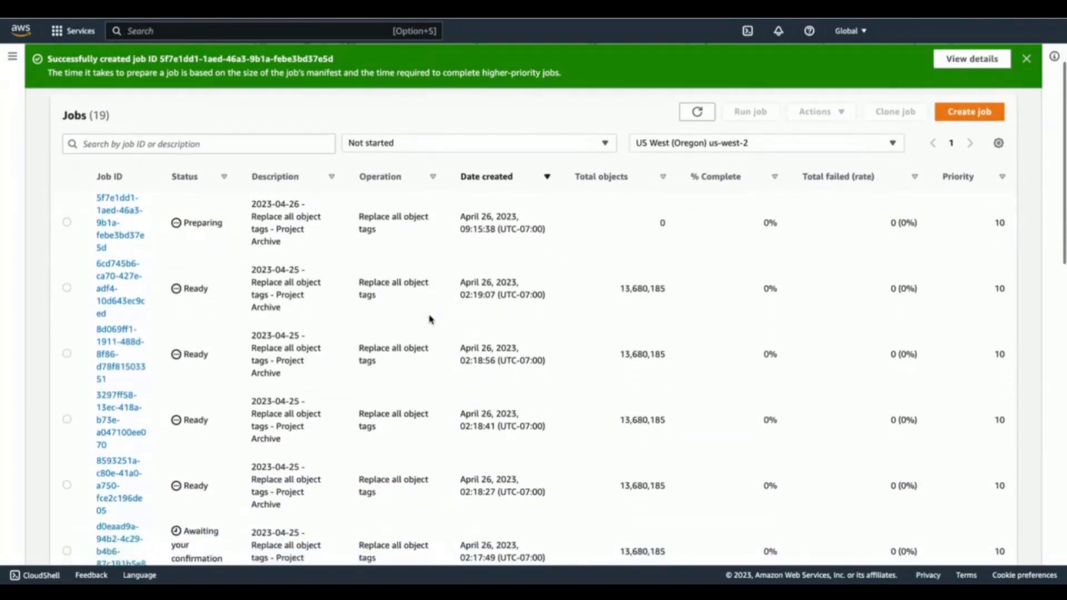
scroll(431, 320, up, 5)
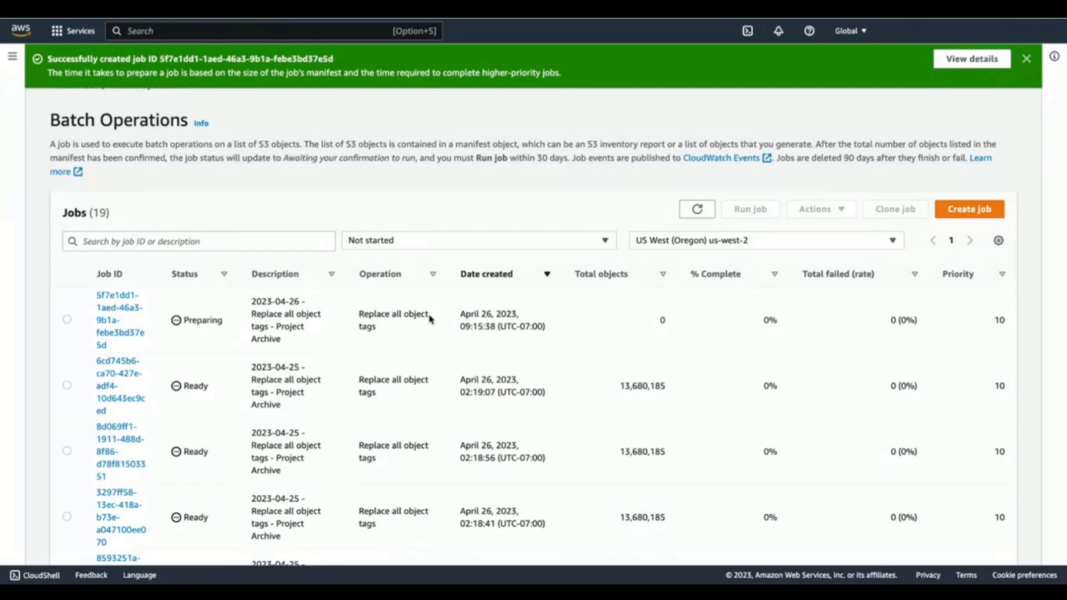
- Update the priority of the Ready job created April 26, 2023, 02:19:07 to 12
scroll(430, 319, down, 1)
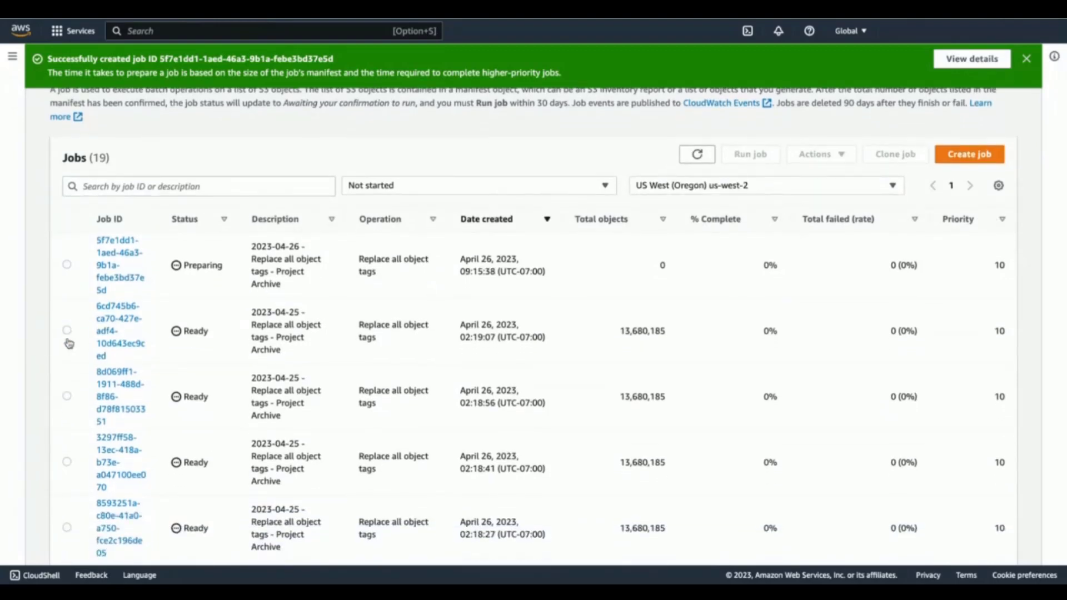
click(67, 330)
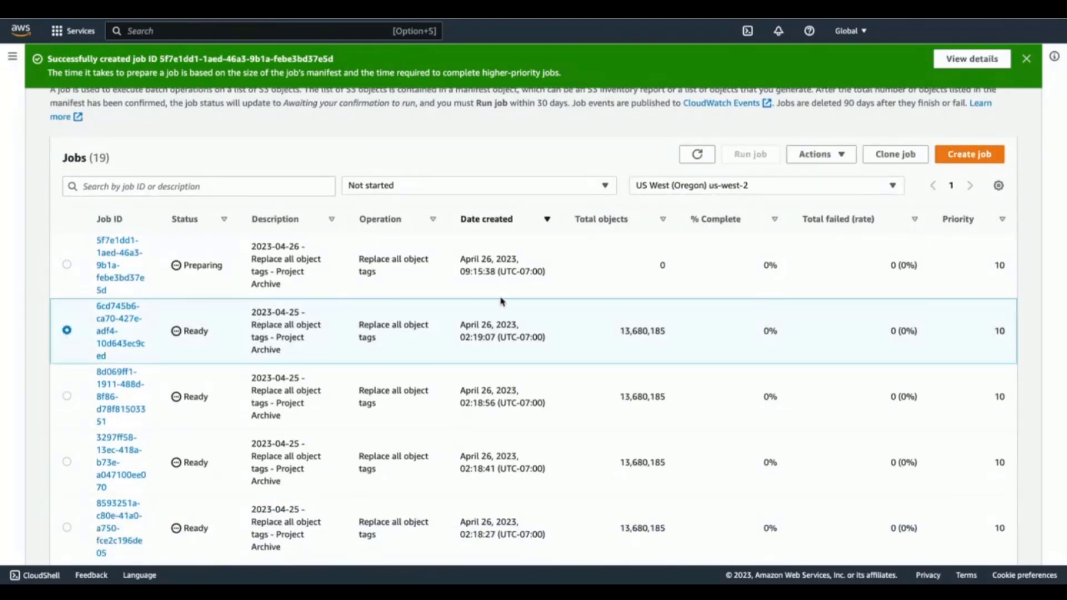
click(821, 154)
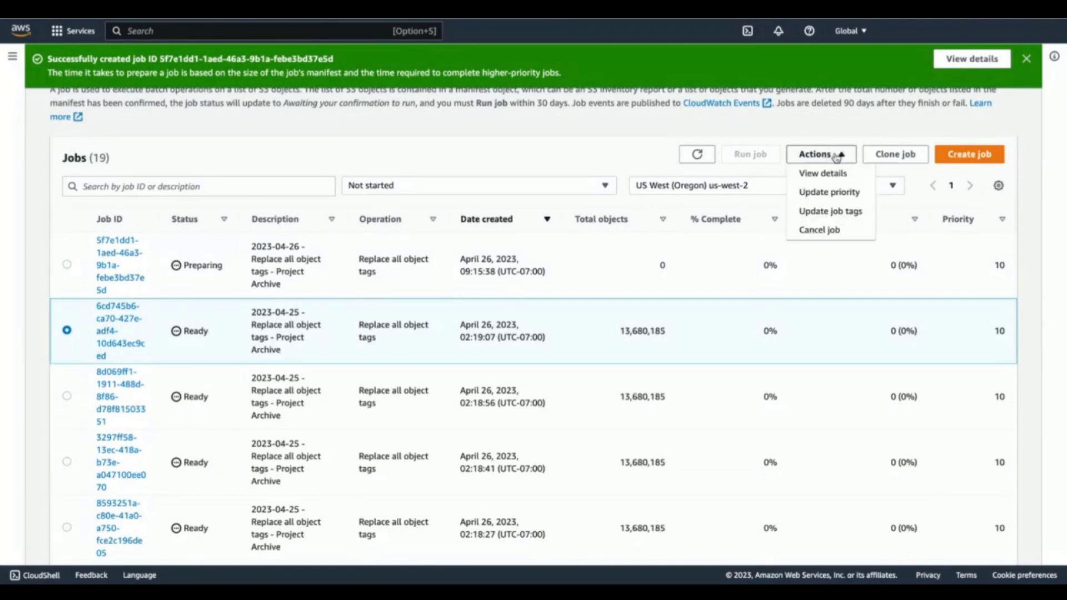
click(841, 195)
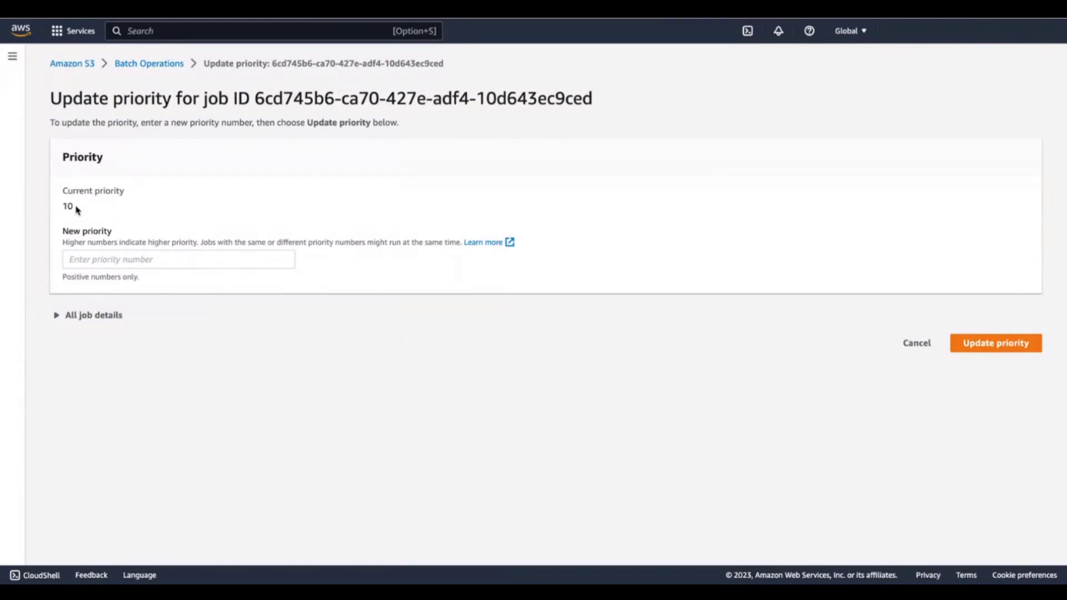
click(98, 259)
text(12)
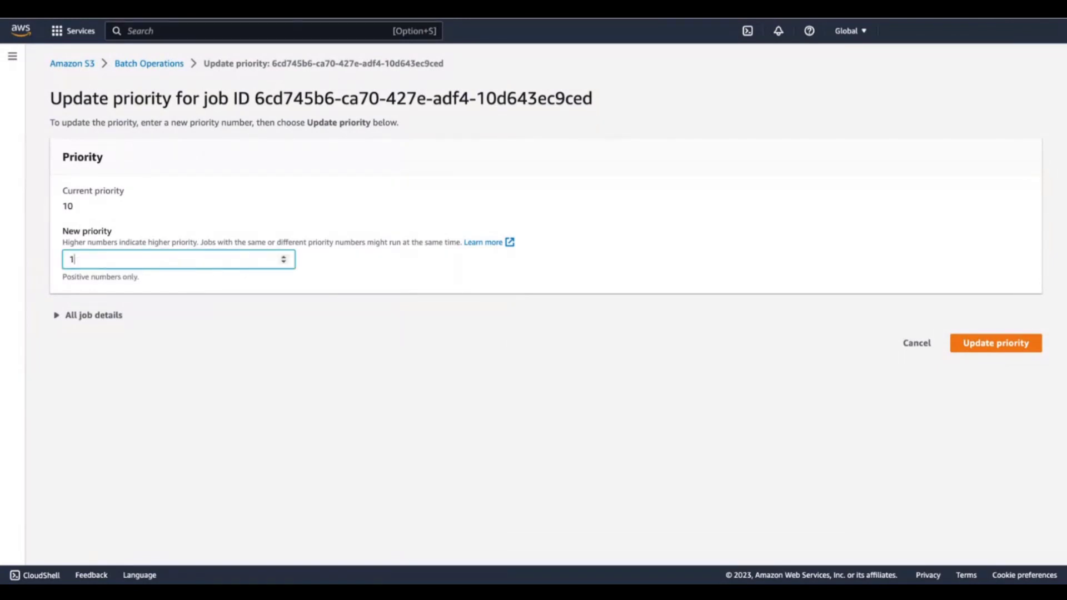
click(983, 344)
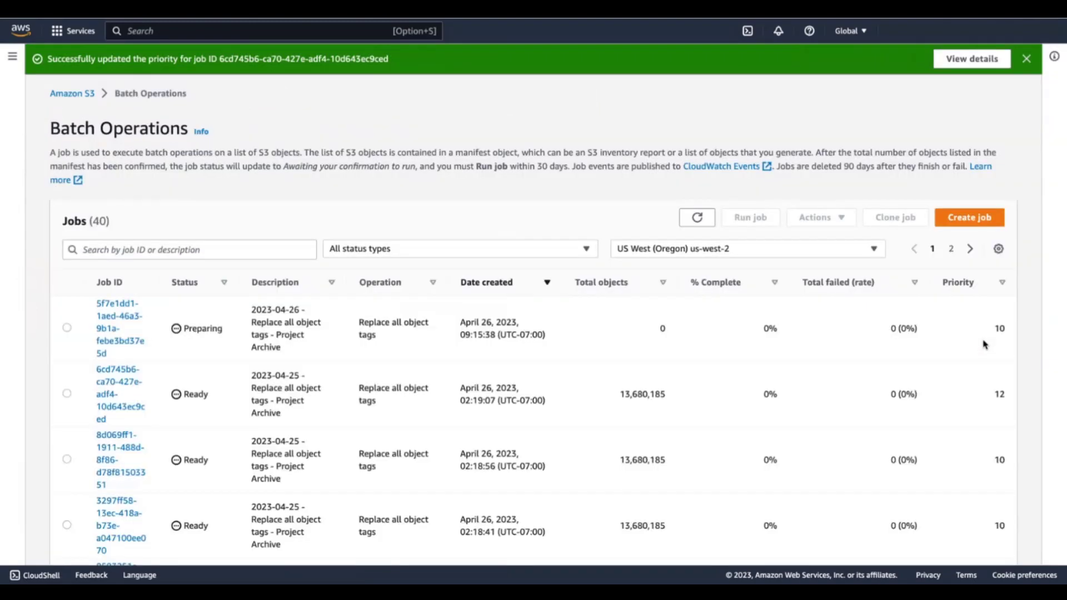
scroll(419, 376, down, 1)
scroll(419, 376, down, 3)
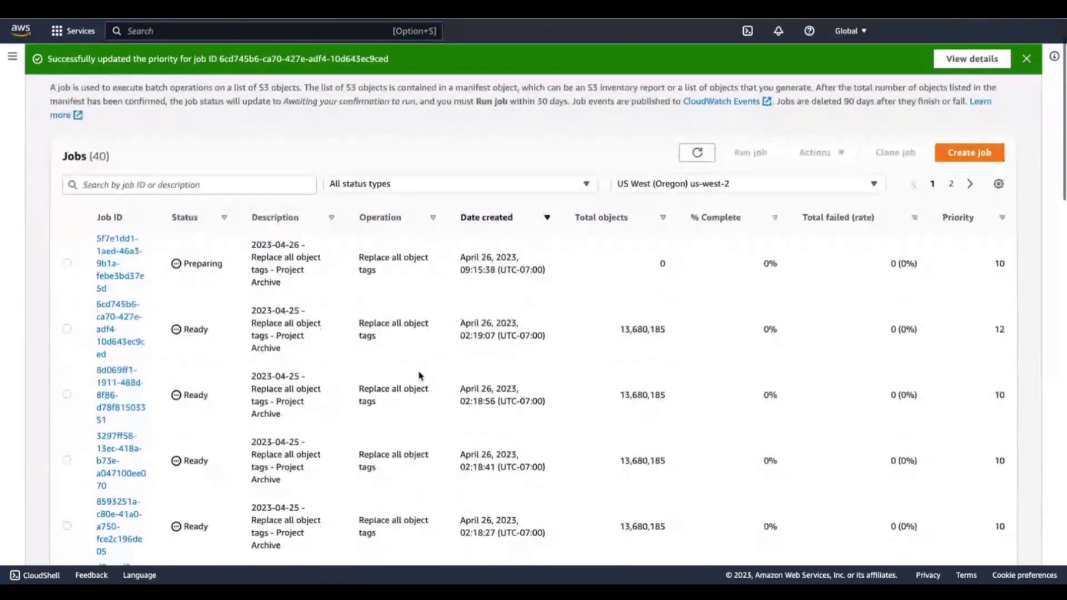
scroll(420, 376, up, 3)
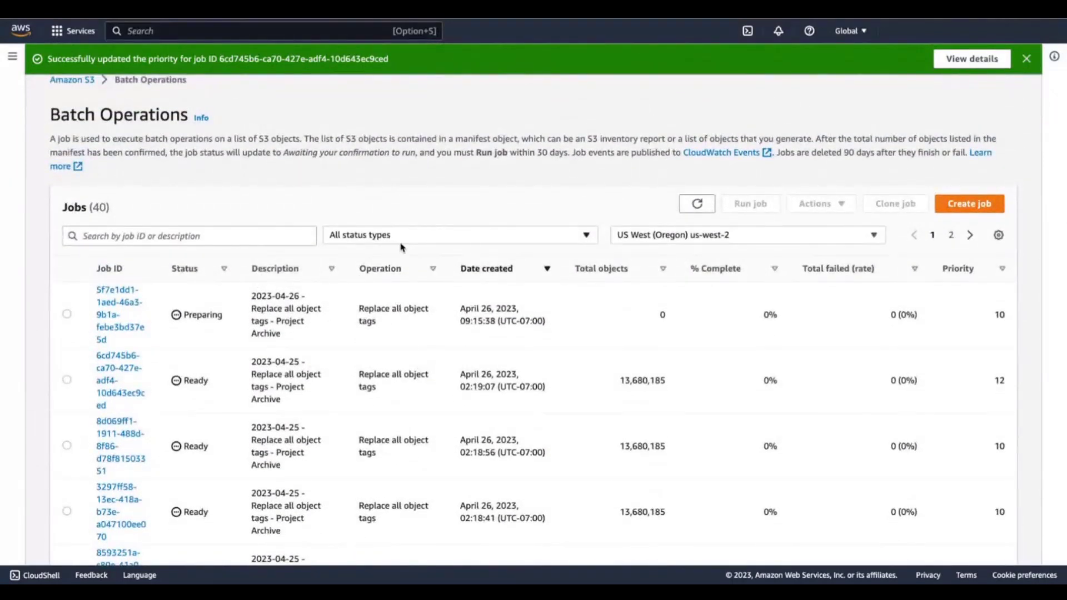
scroll(404, 328, down, 1)
scroll(404, 328, down, 3)
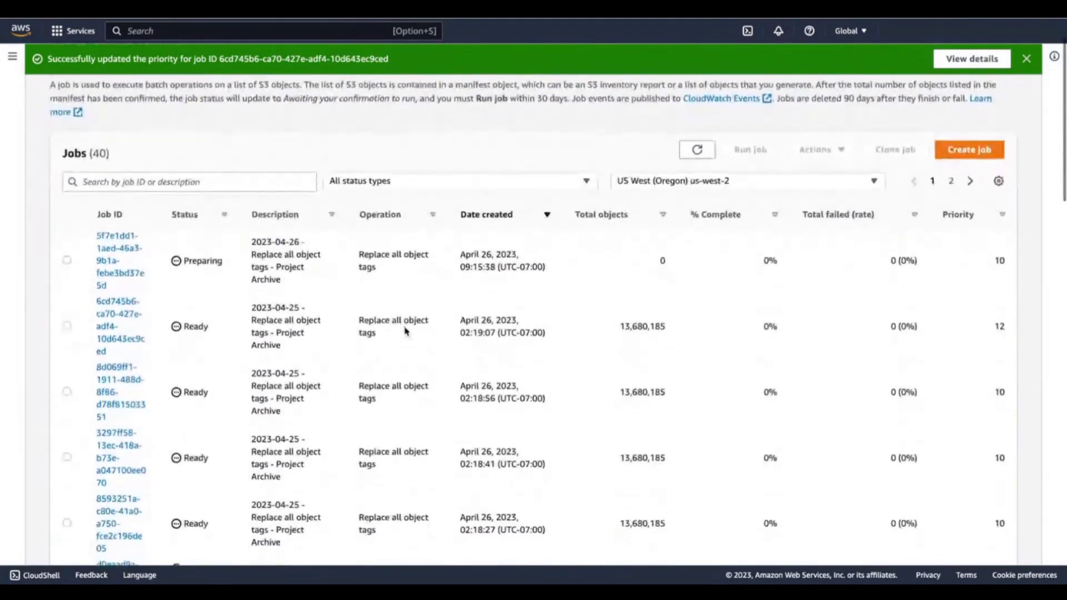
scroll(405, 331, up, 3)
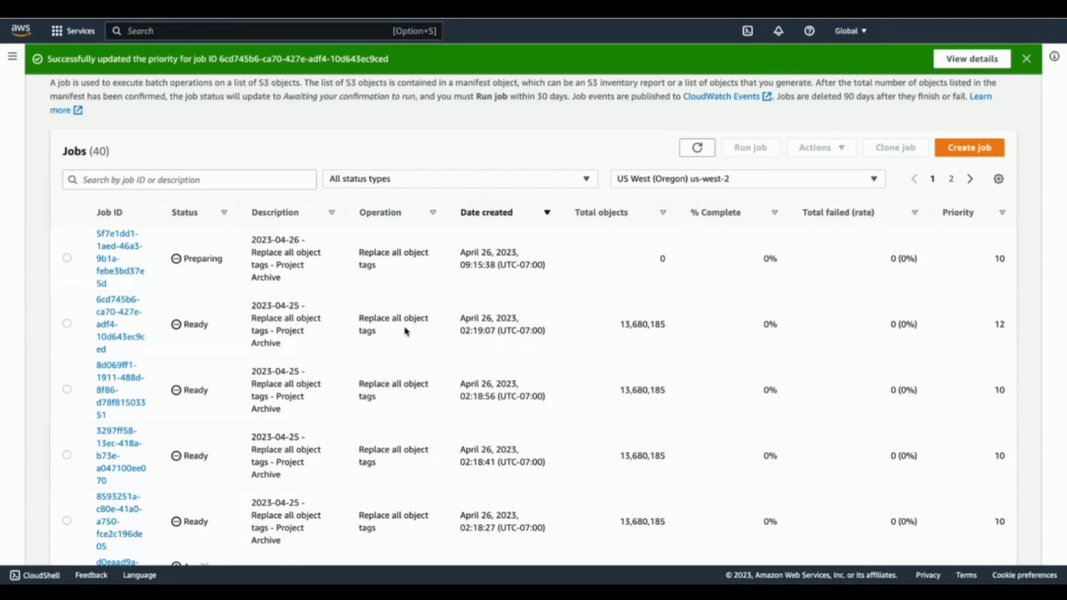
- Review and run the job created April 26, 2023, 02:17:49 that is awaiting confirmation
scroll(405, 331, down, 3)
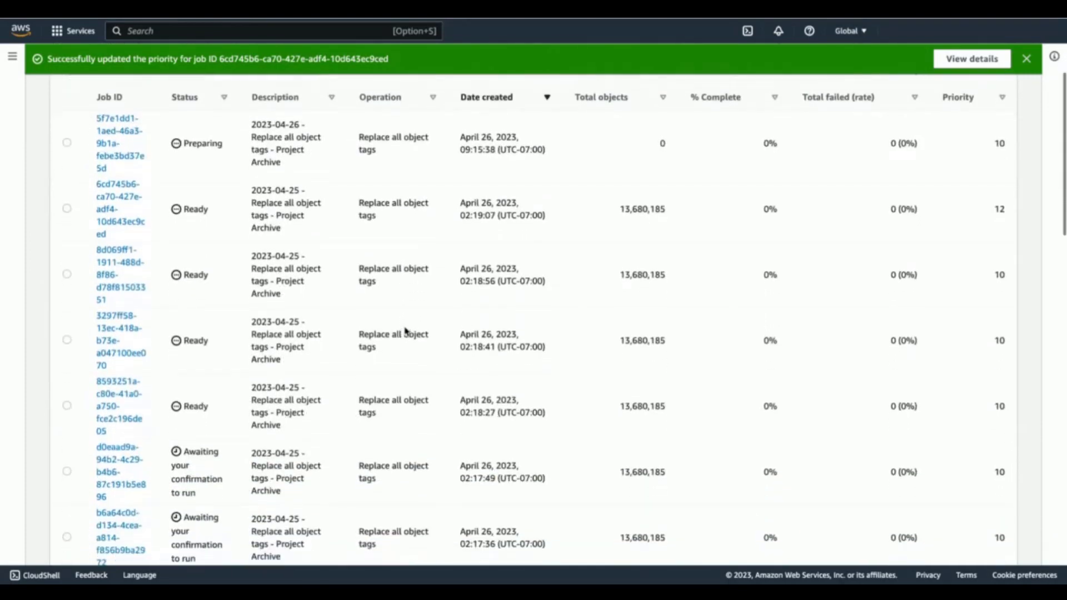
scroll(405, 331, down, 2)
click(66, 427)
scroll(557, 362, up, 5)
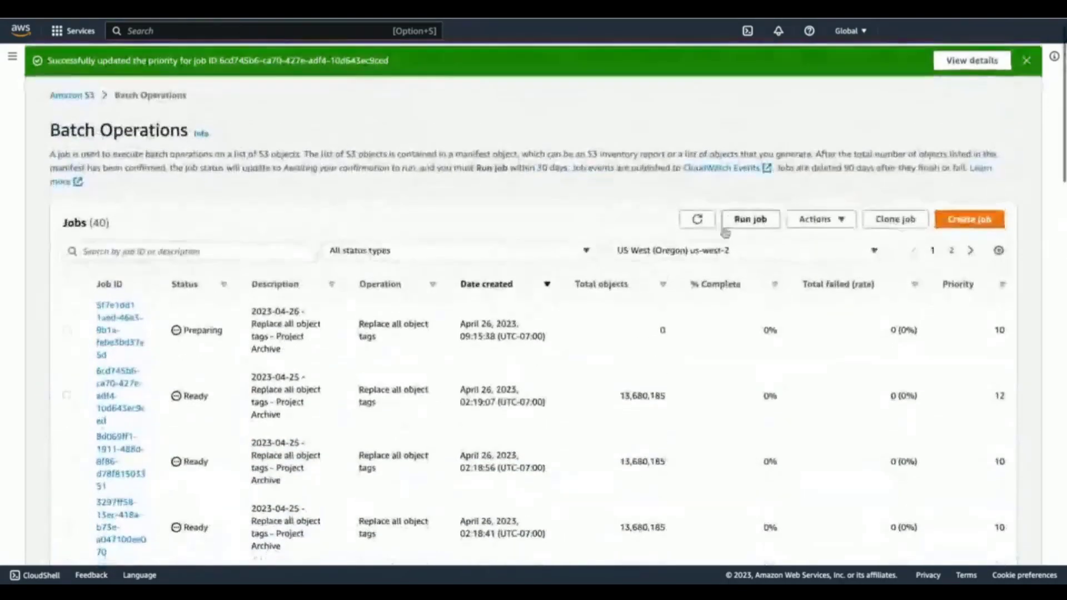
click(767, 227)
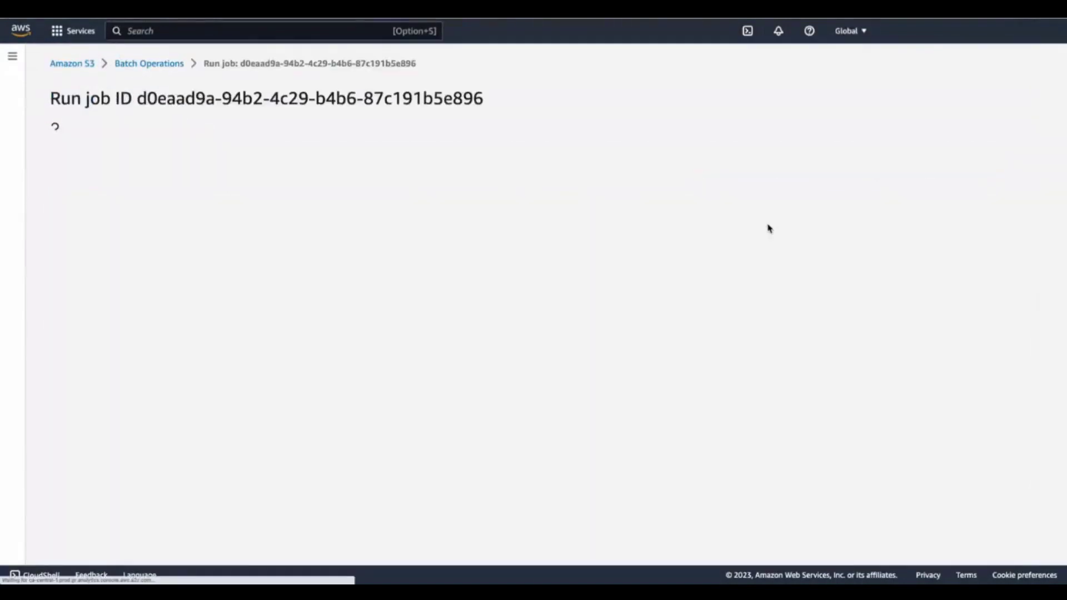
scroll(745, 260, down, 10)
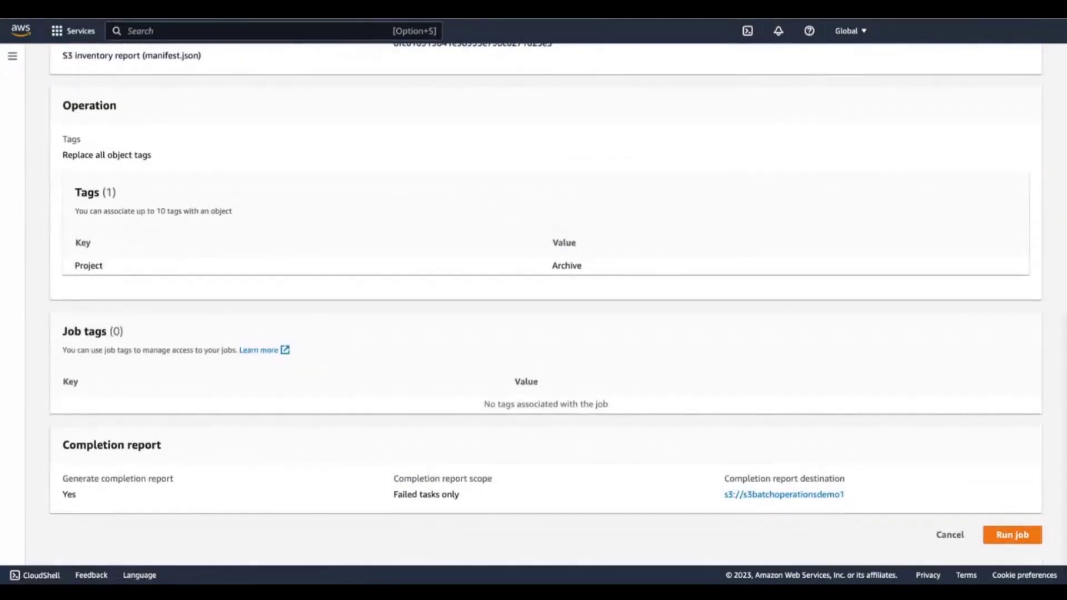
click(1016, 537)
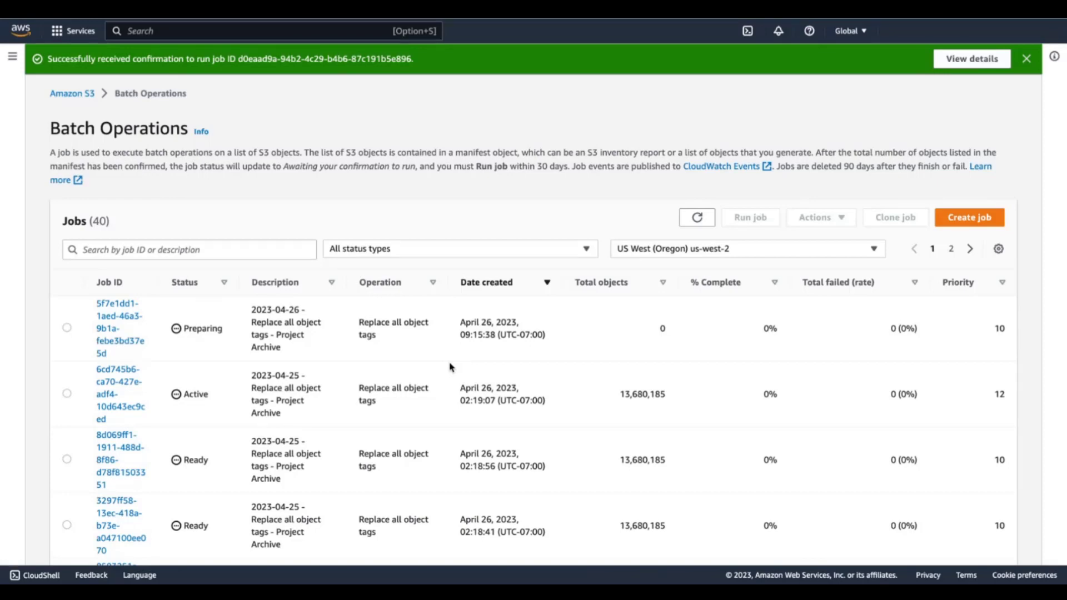
- Select the Active job created April 26, 2023, 02:19:07 and check which actions are available for it
click(66, 393)
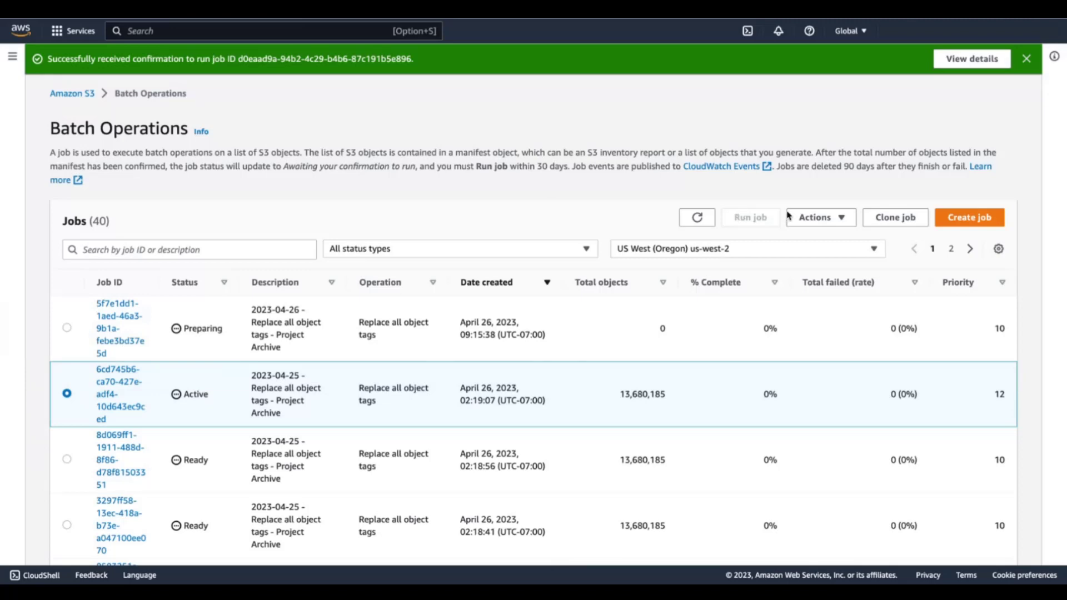
click(842, 220)
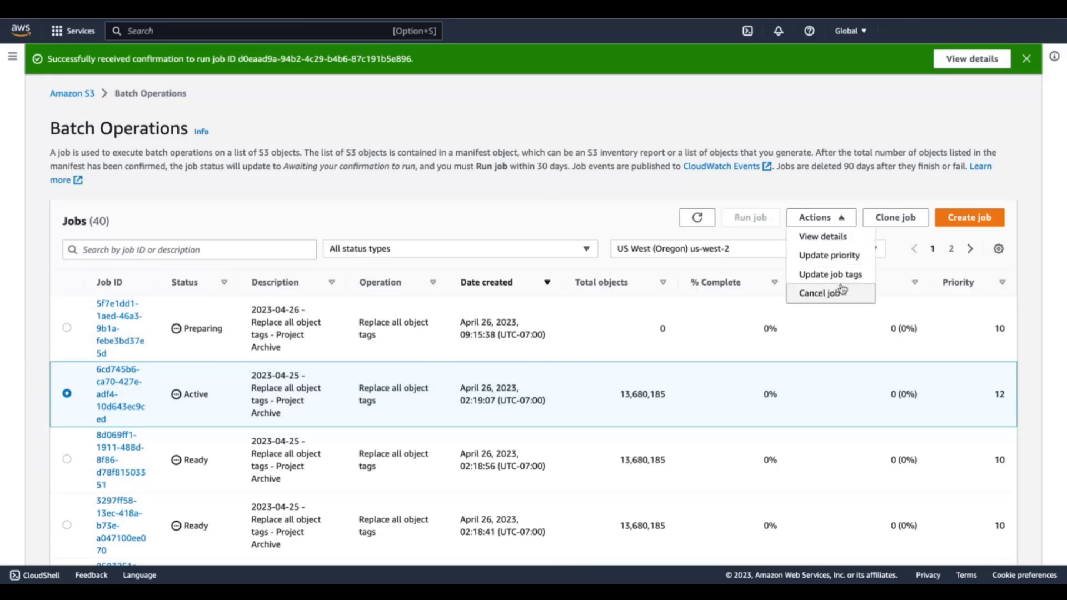
click(839, 220)
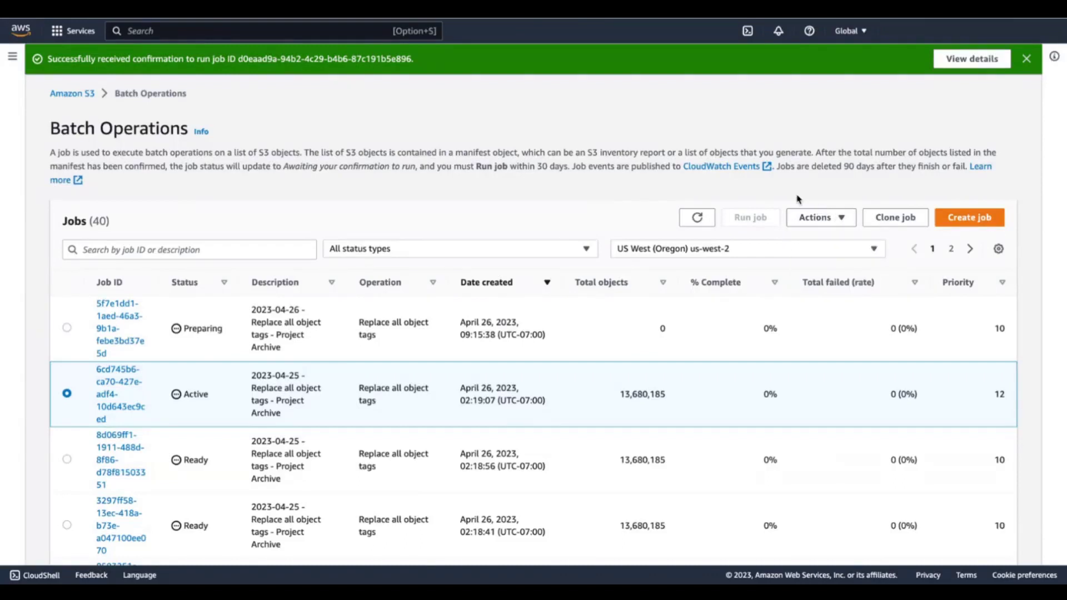